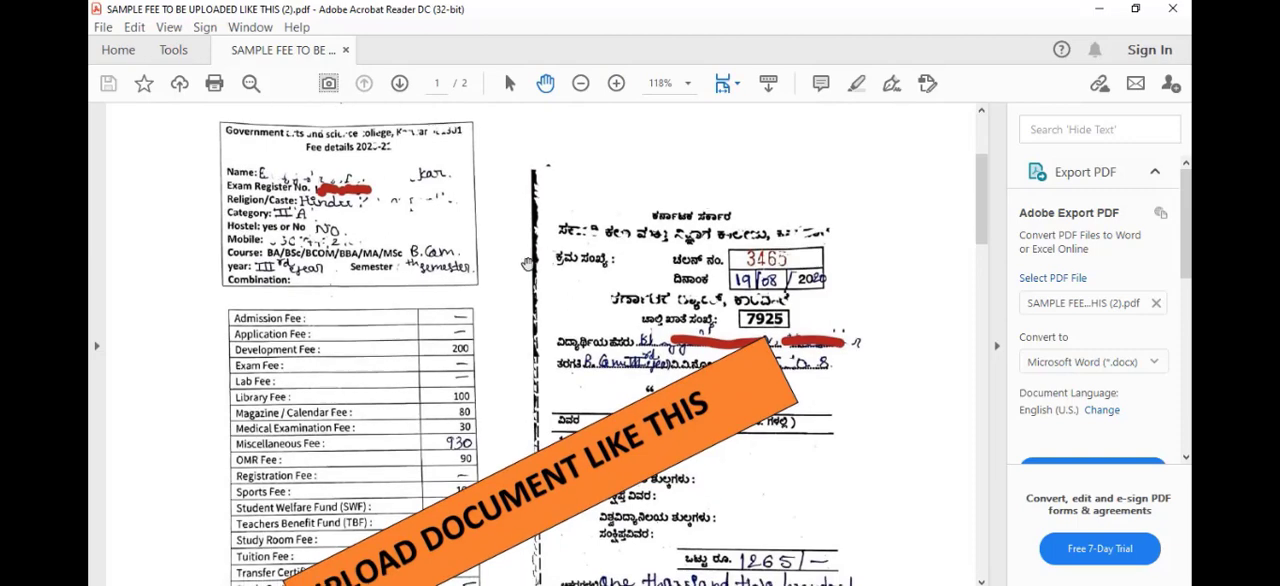
scroll(478, 322, "down", 2)
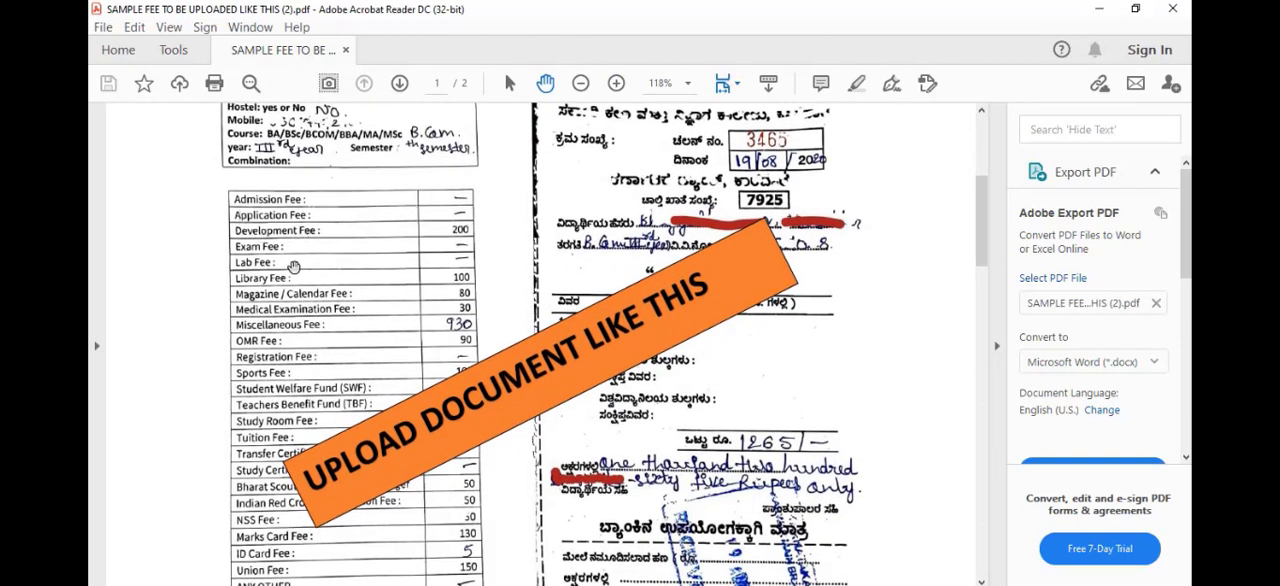
Examine both pages of the sample fee document, checking the fee details table and the bank challan receipts.
scroll(346, 340, "down", 1)
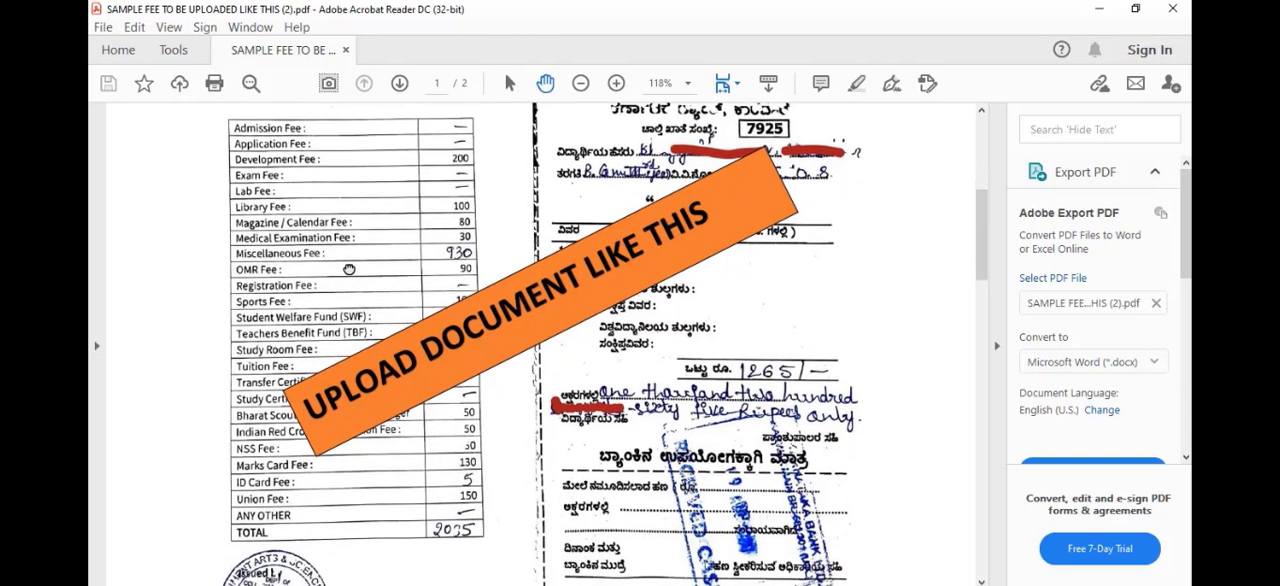
scroll(397, 445, "down", 1)
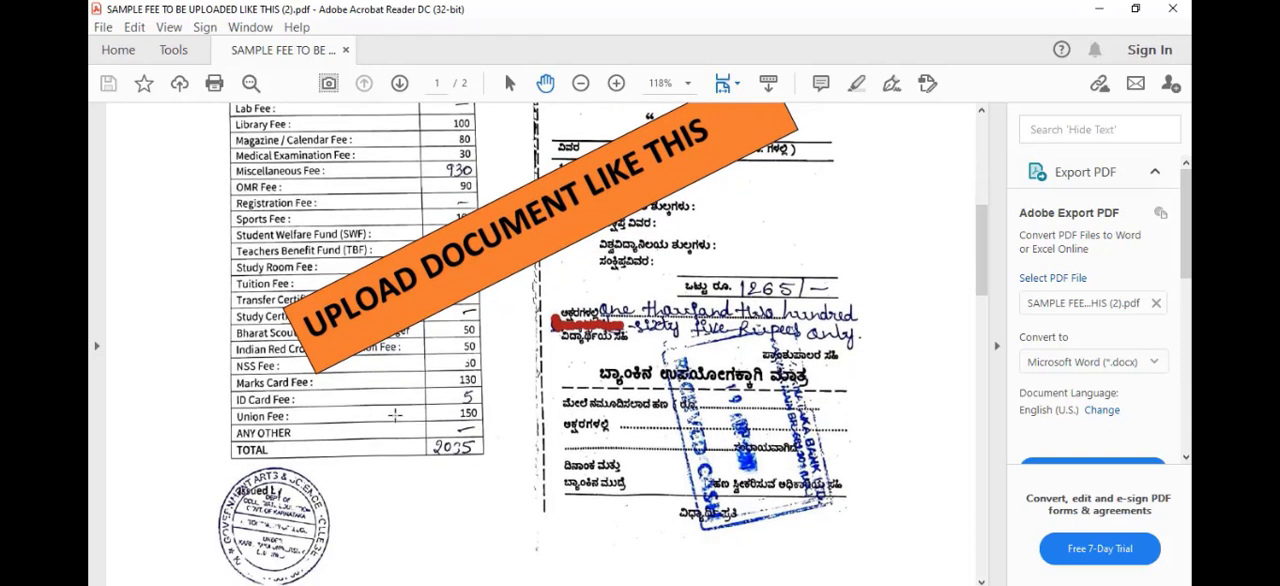
left_click_drag(455, 512, 458, 425)
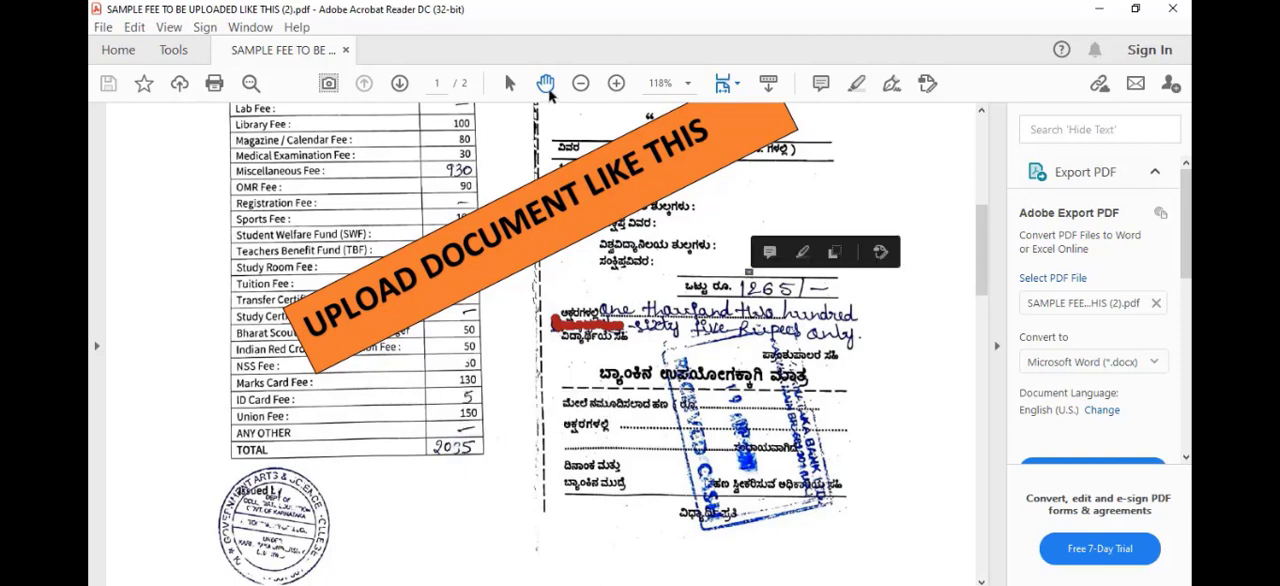
left_click(580, 83)
left_click(580, 83)
scroll(684, 325, "up", 5)
scroll(684, 325, "down", 10)
scroll(684, 325, "down", 4)
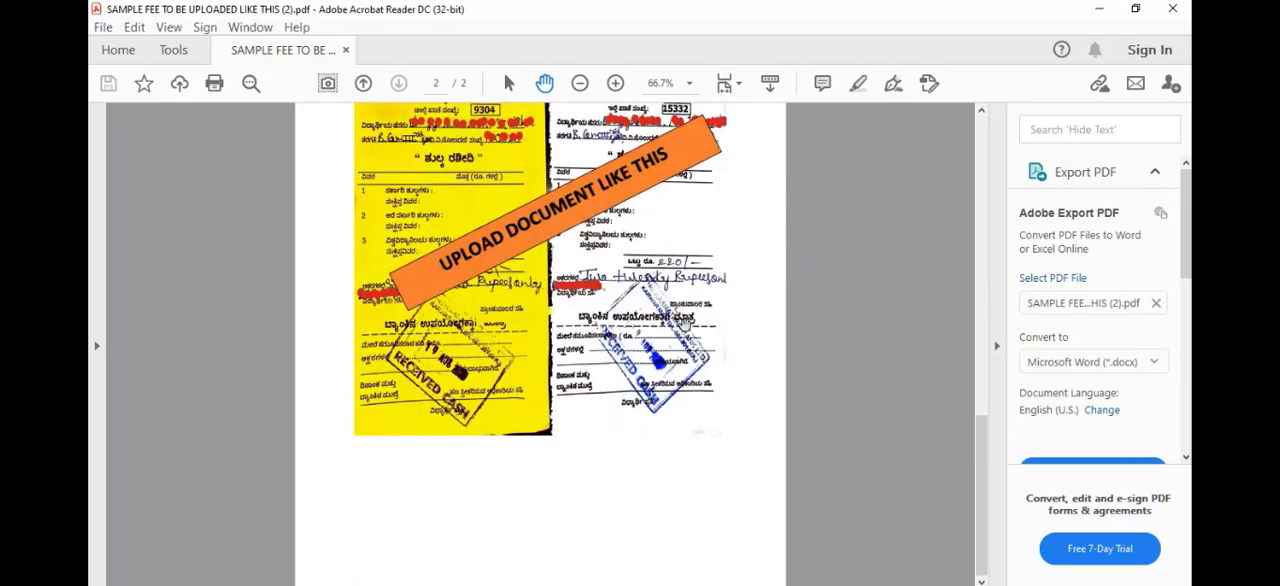
scroll(684, 325, "up", 12)
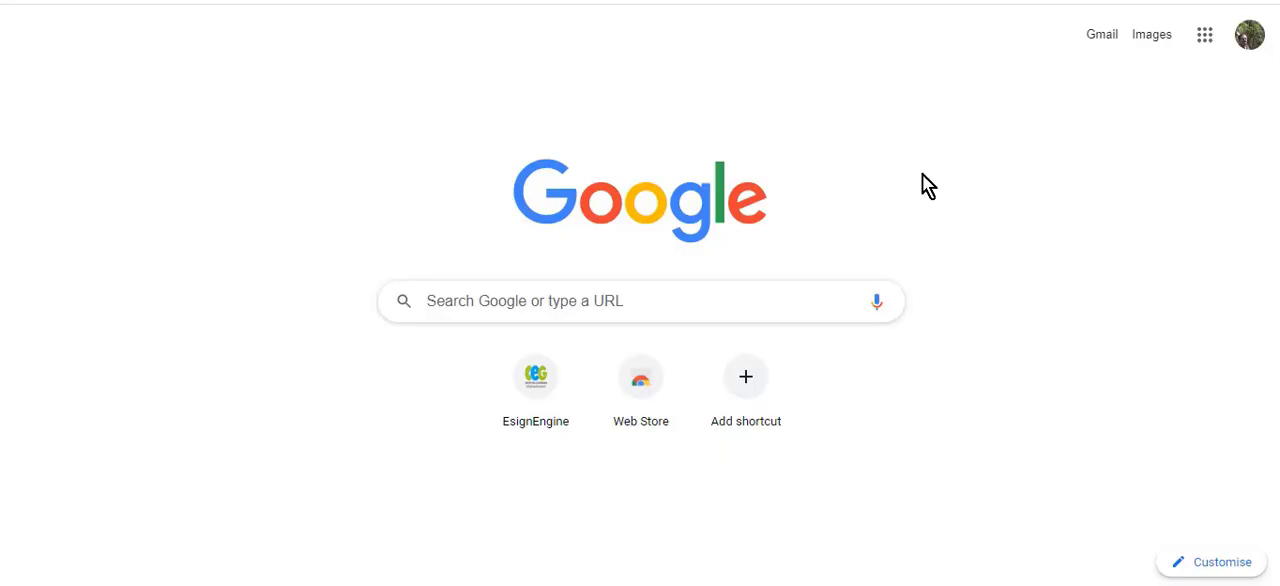
Switch to the browser, search Google for SSP and open the Post matric scholarship – SC ST site.
left_click(545, 303)
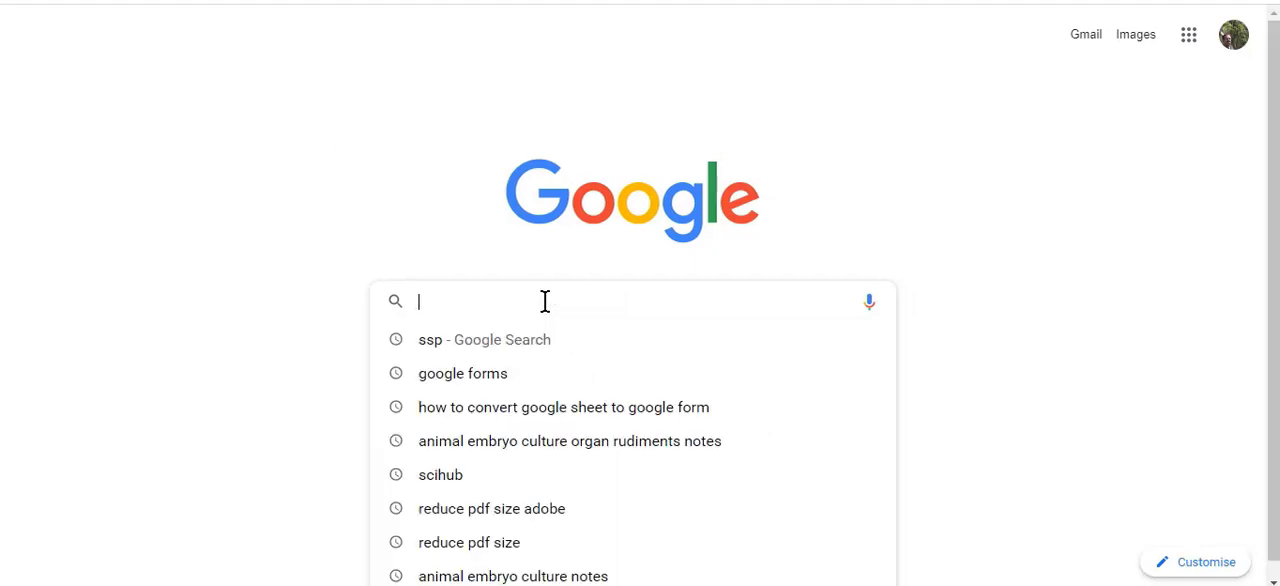
type("SS")
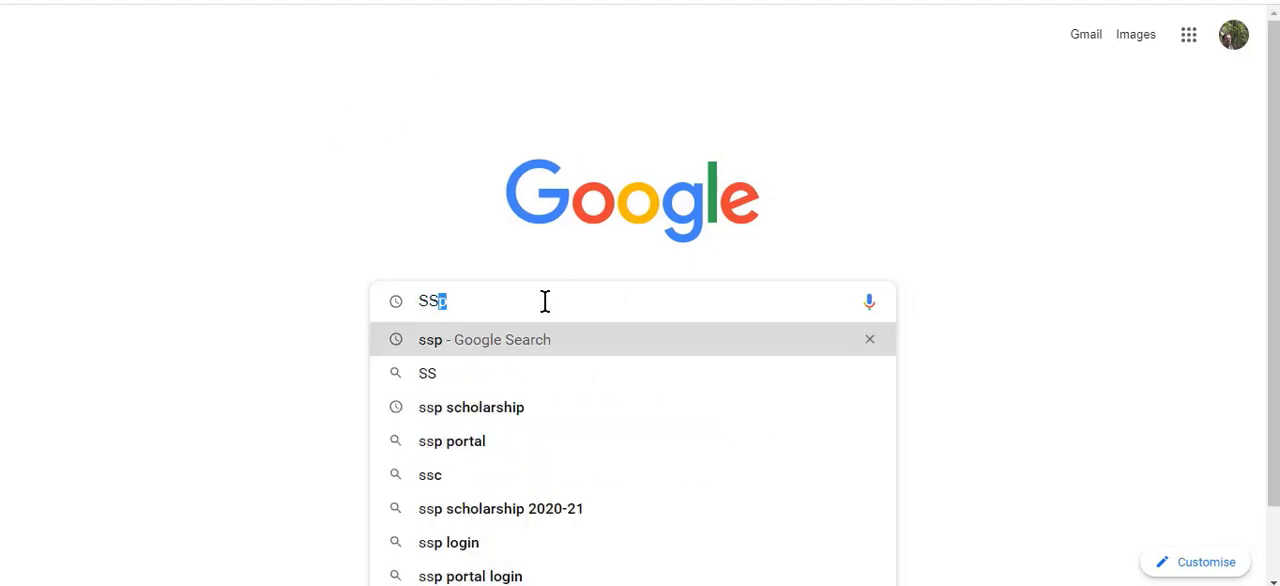
type("P")
key("Return")
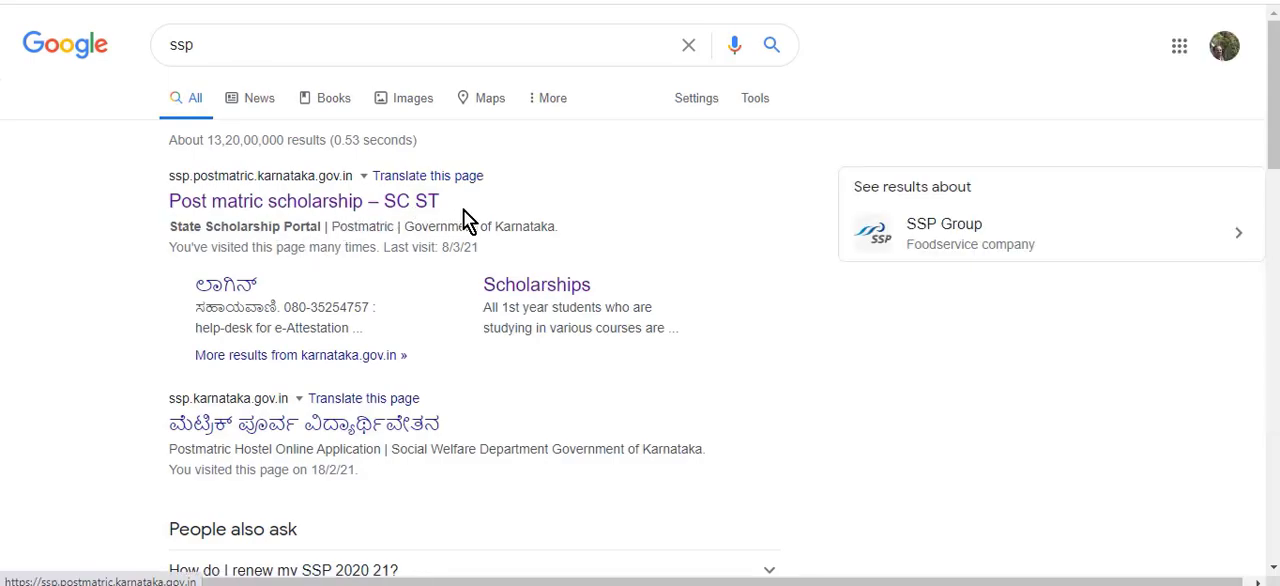
left_click(372, 208)
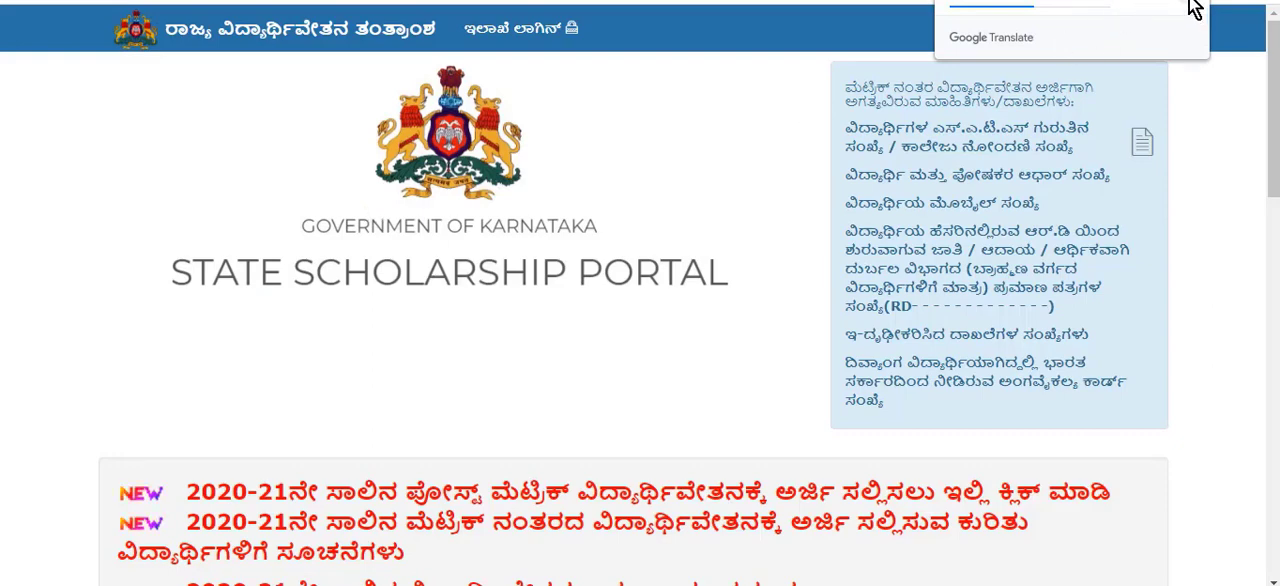
Open the 2020-21 post-matric scholarship application page and go to its e-attestation portal for students.
scroll(566, 363, "down", 1)
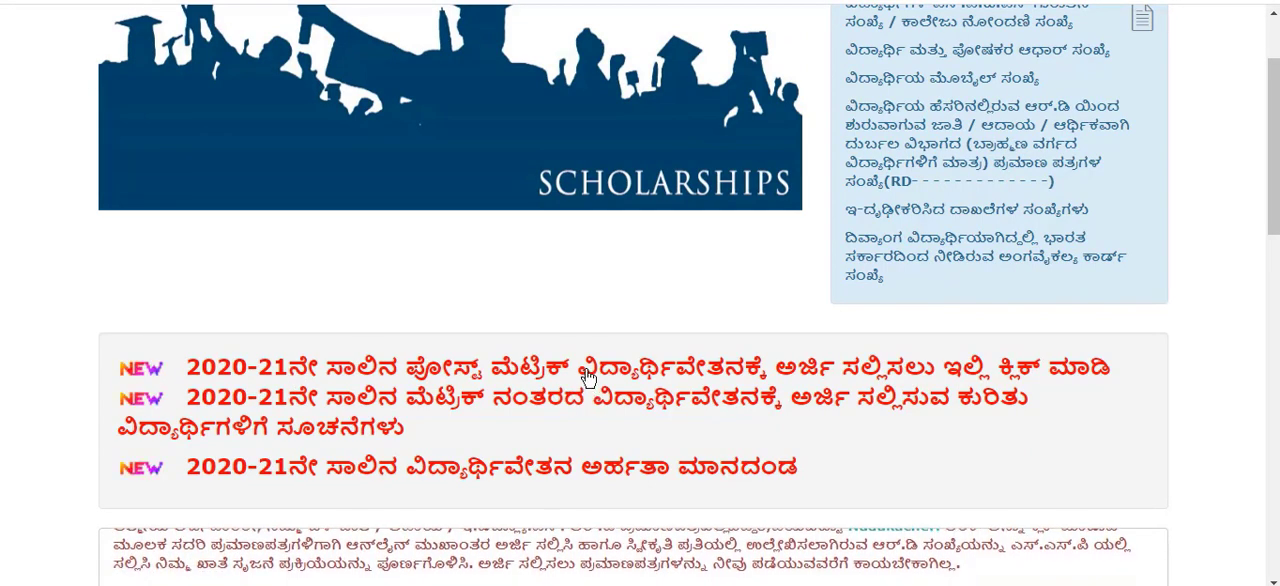
left_click(521, 378)
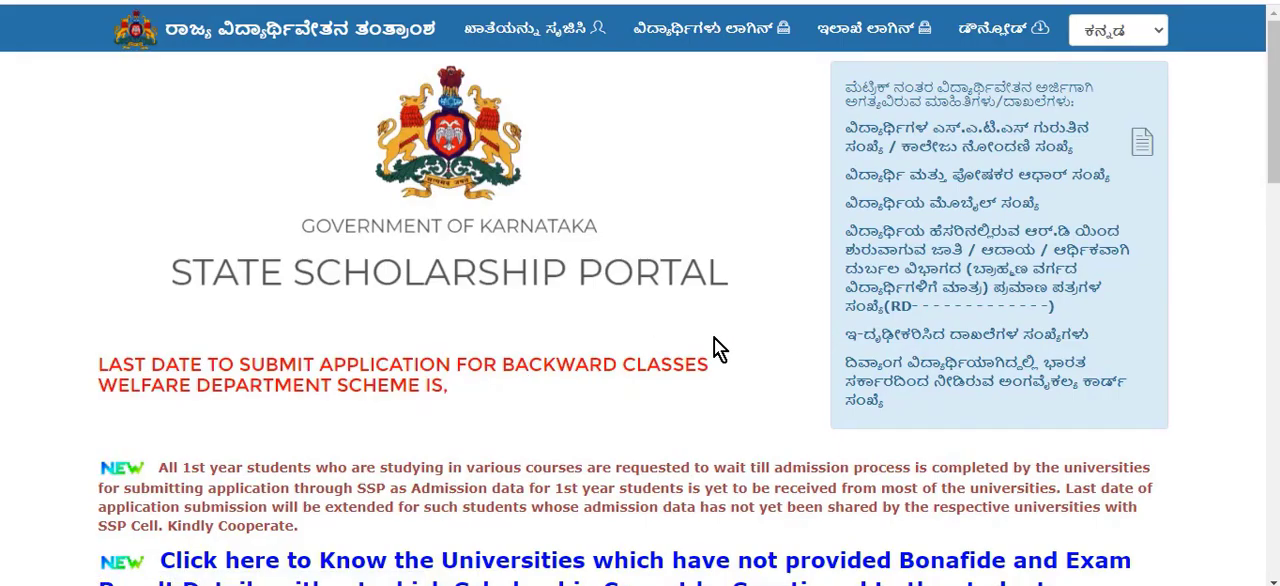
scroll(714, 338, "down", 9)
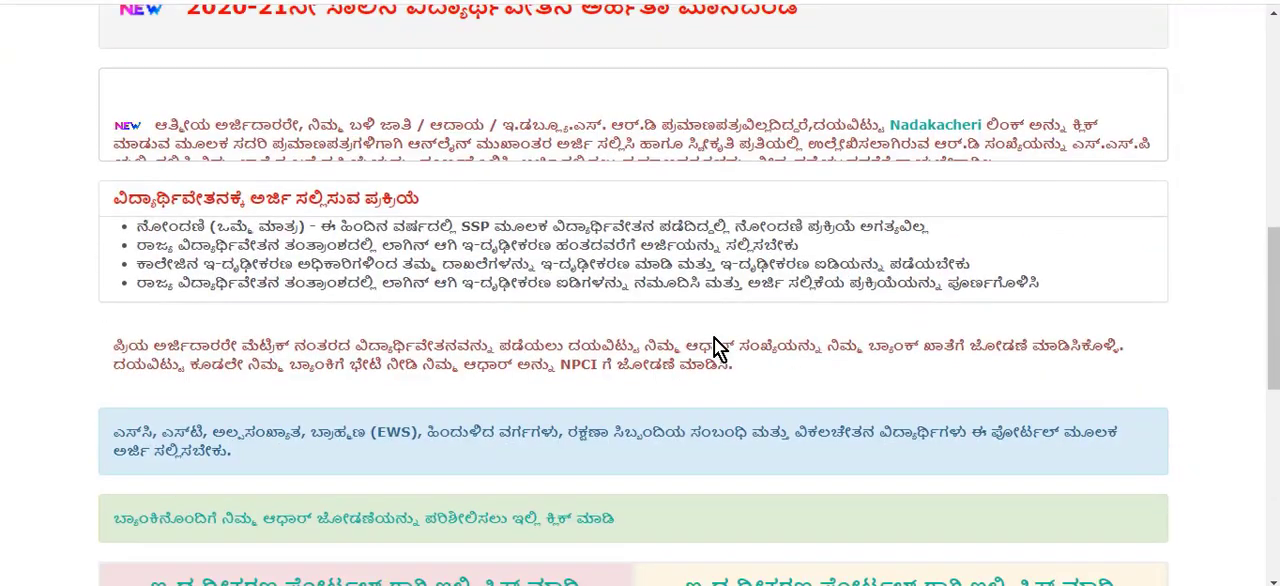
scroll(714, 338, "down", 2)
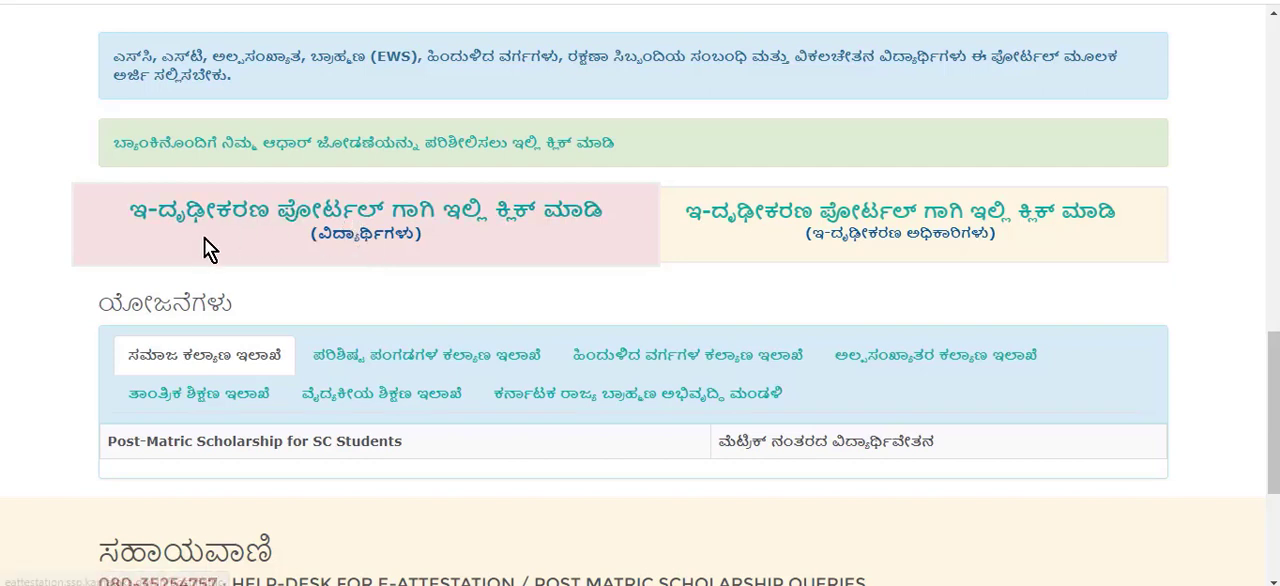
left_click(370, 221)
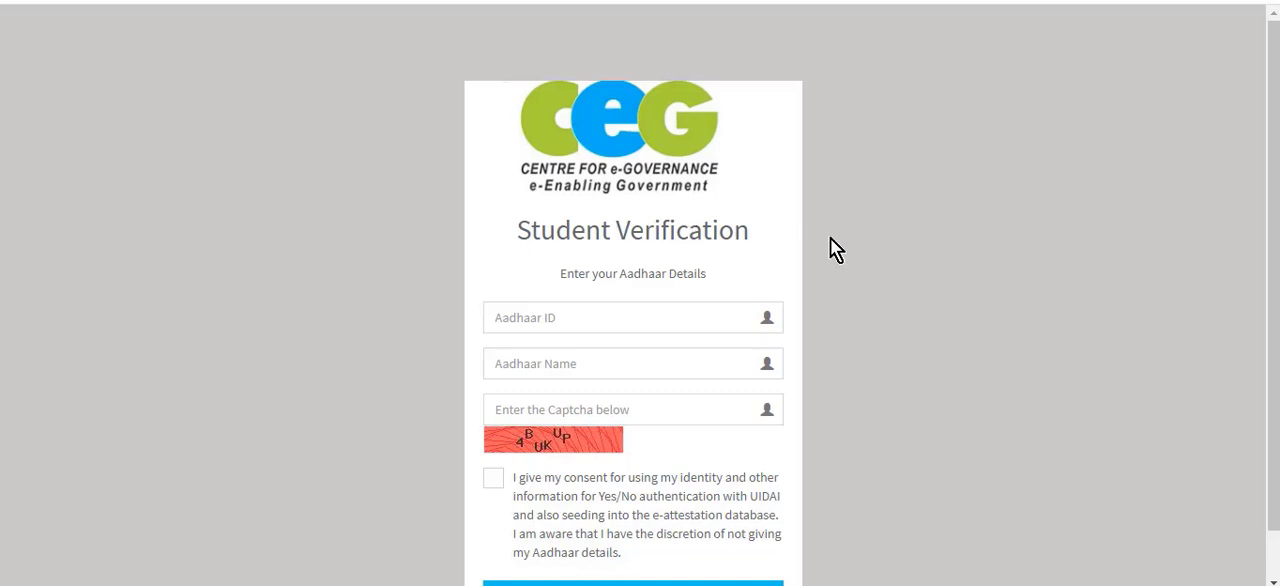
Fill in the student's Aadhaar ID and Aadhaar name on the Student Verification form.
scroll(830, 238, "down", 1)
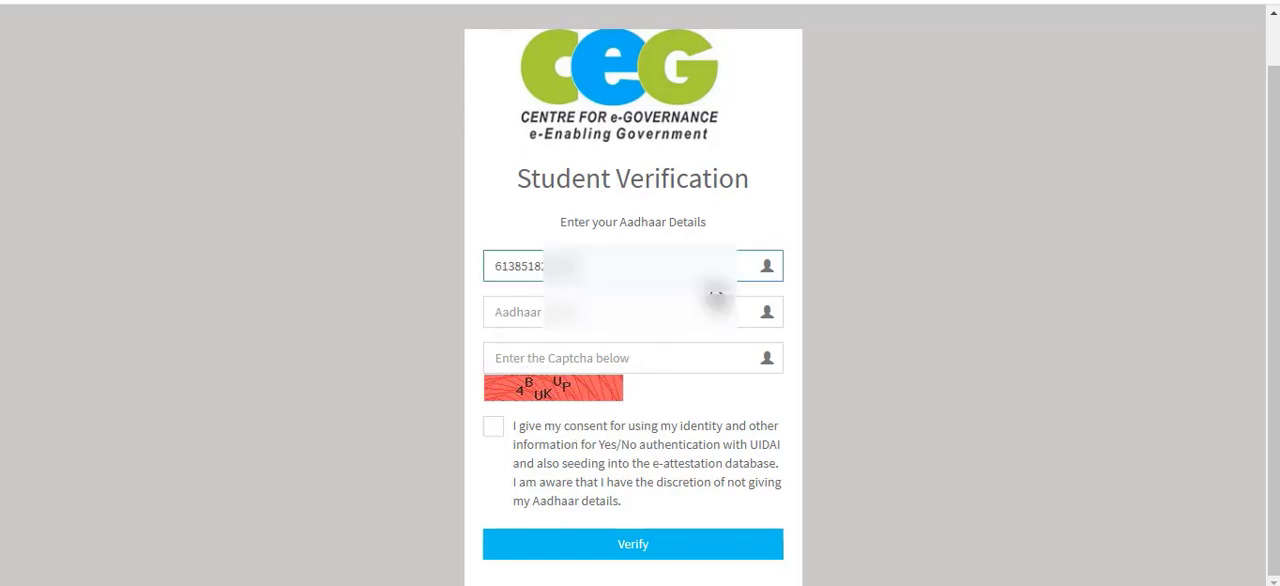
left_click(624, 312)
key("ctrl+v")
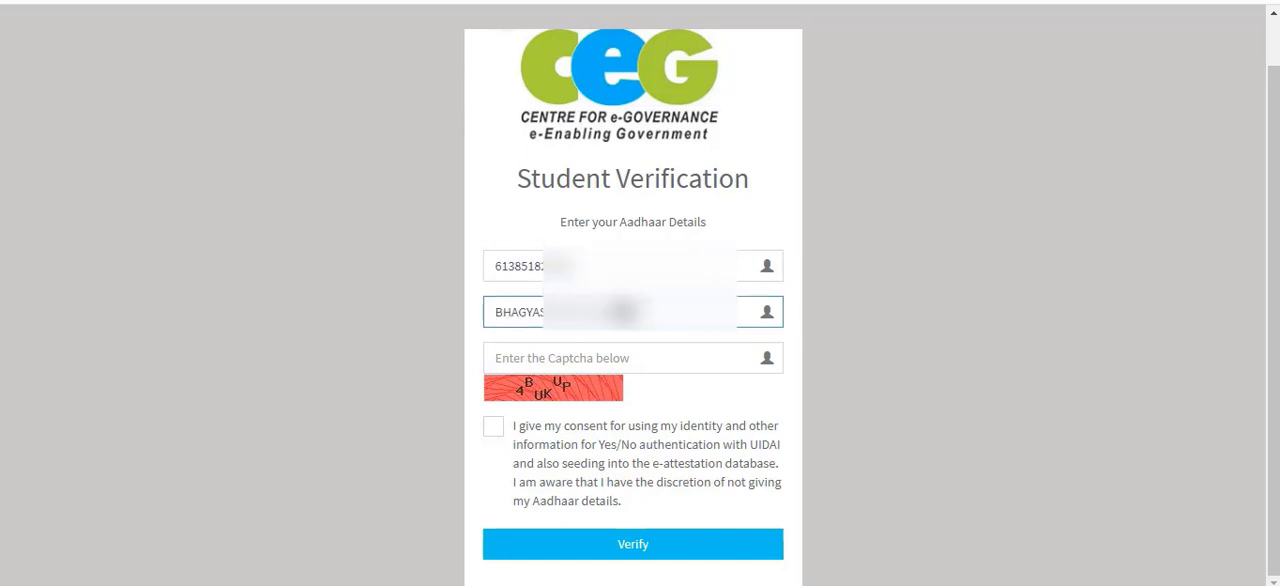
Enter the captcha code shown in the image on the Student Verification form.
left_click(620, 357)
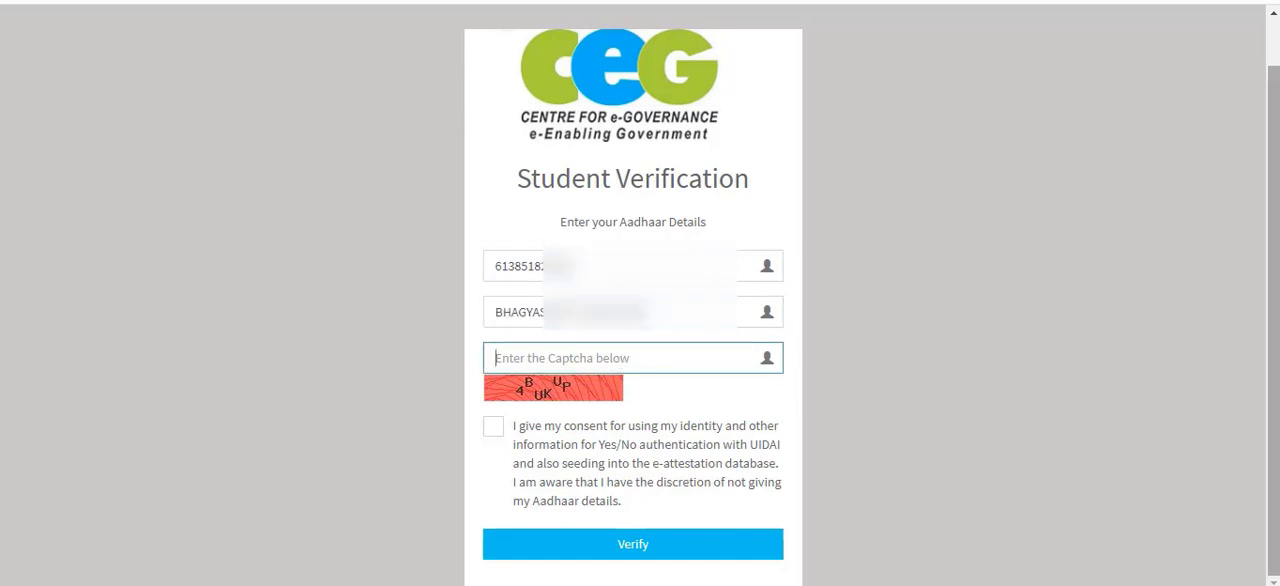
type("4")
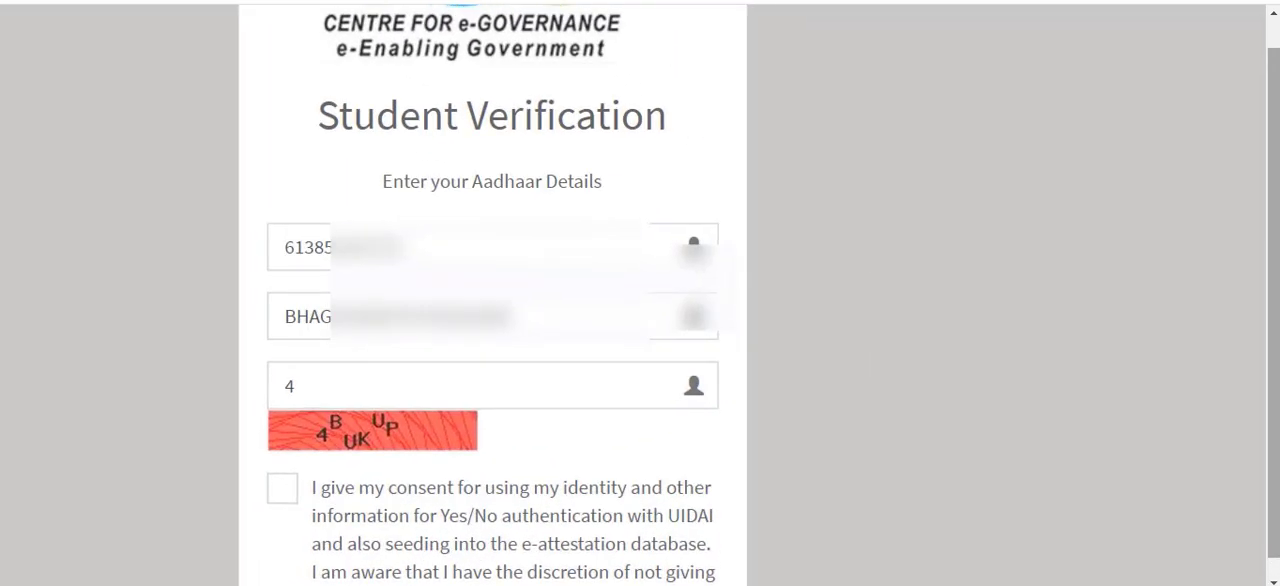
left_click(384, 386)
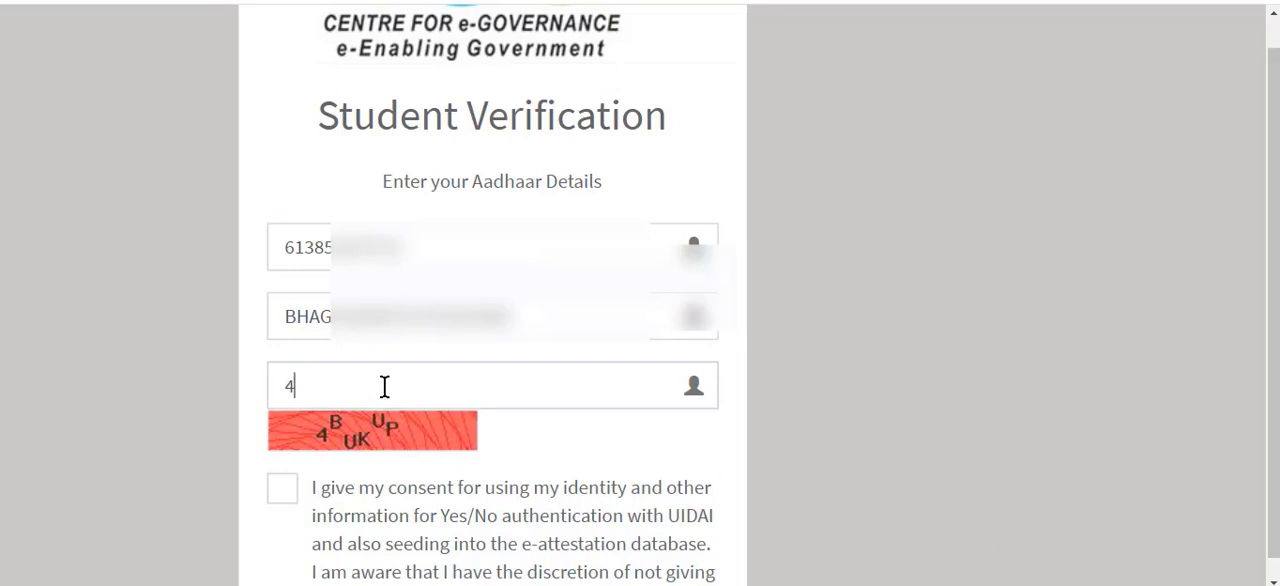
type("B")
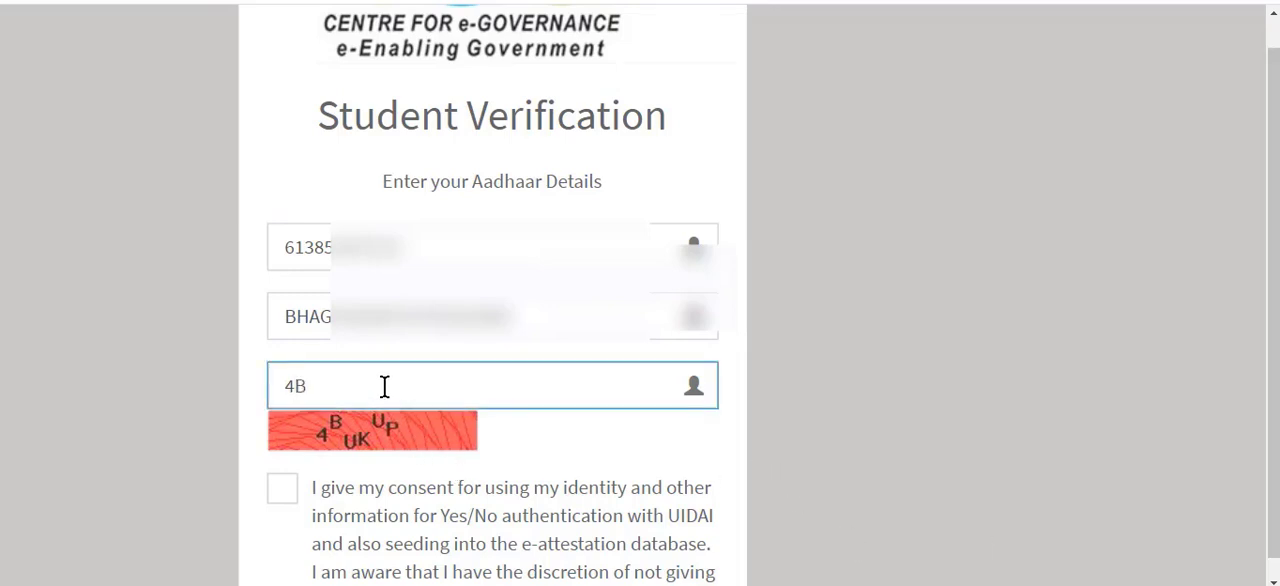
type("u")
key("BackSpace")
type("UKUP")
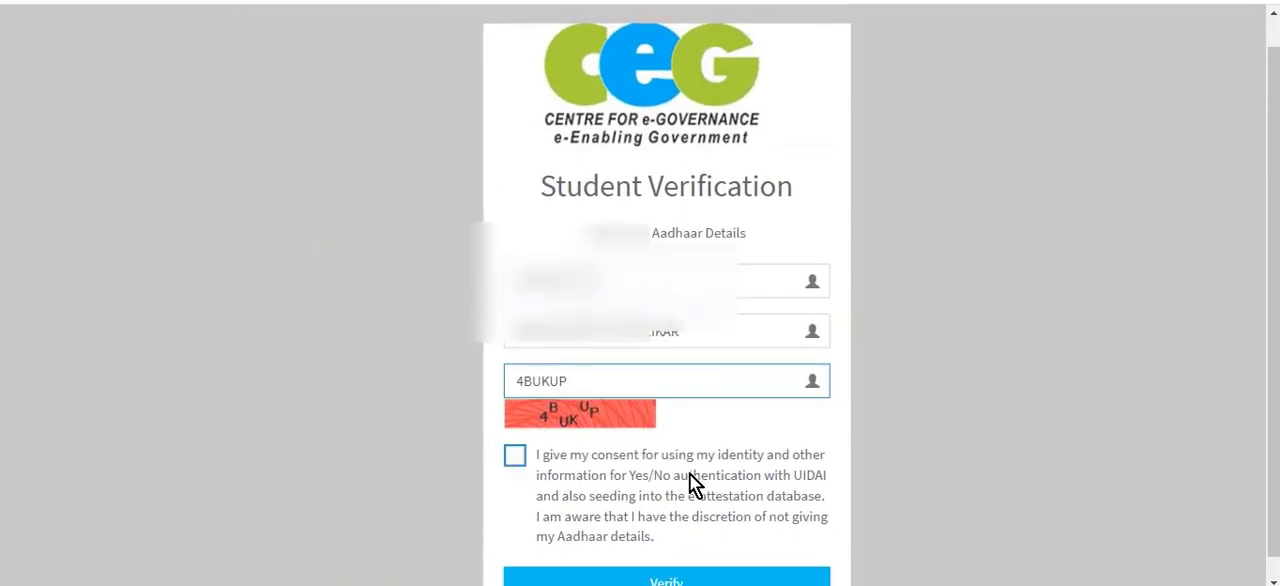
Give consent for using the Aadhaar details and submit the Student Verification form for verification.
scroll(776, 478, "down", 1)
left_click(514, 413)
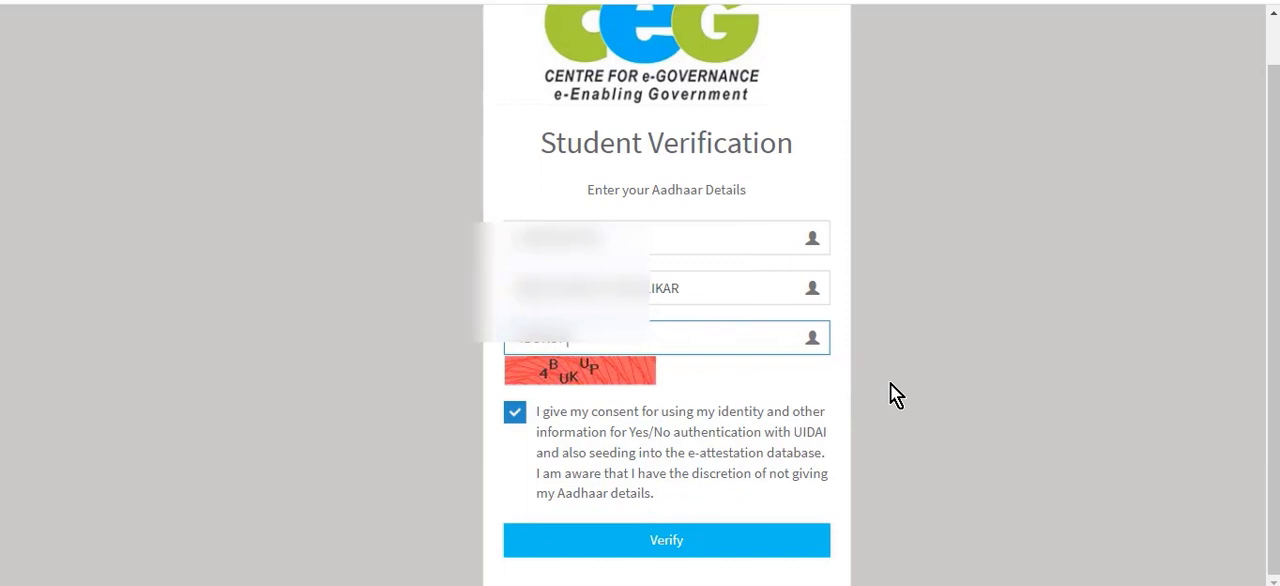
left_click(672, 546)
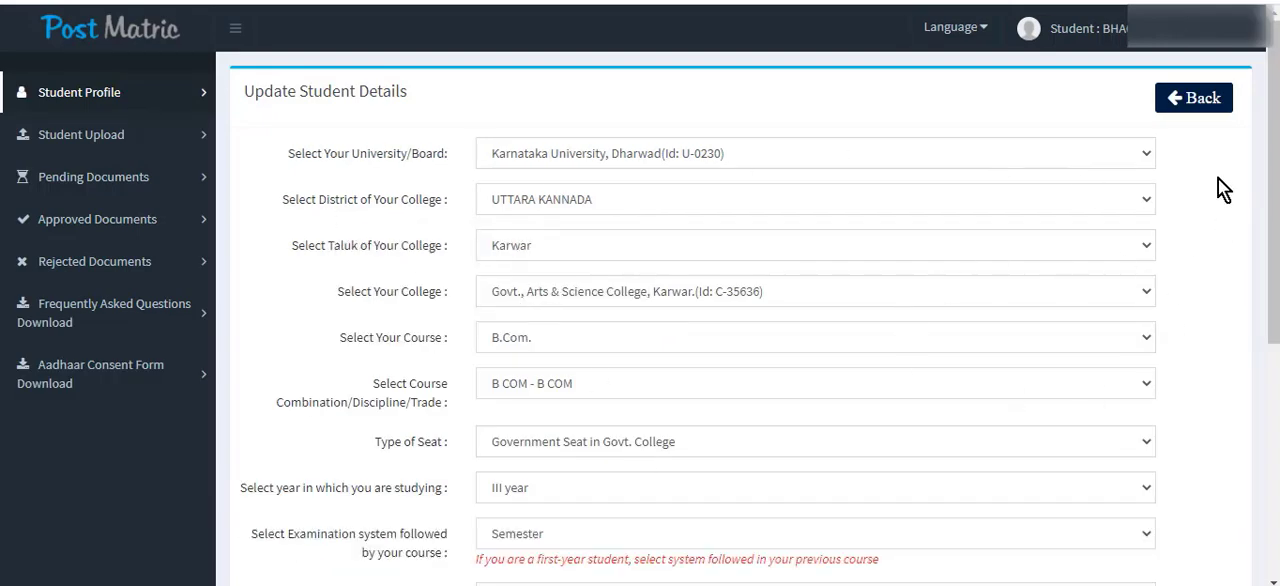
Open the student profile and select Karnataka University, Dharwad (Id: U-0230) as the university/board.
left_click(83, 102)
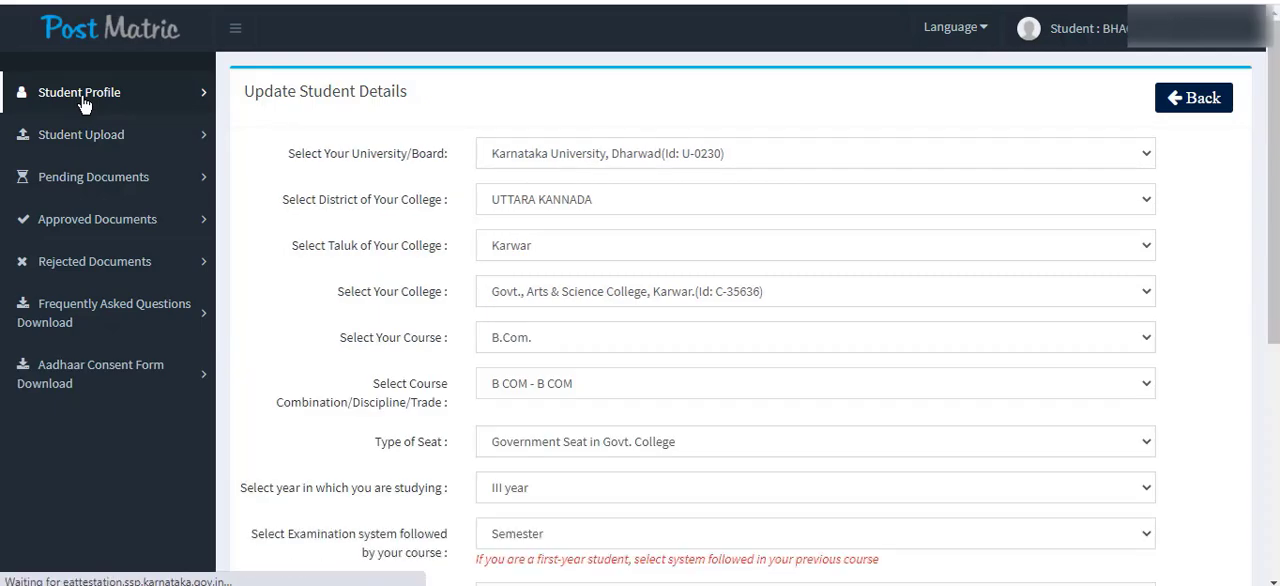
left_click(585, 159)
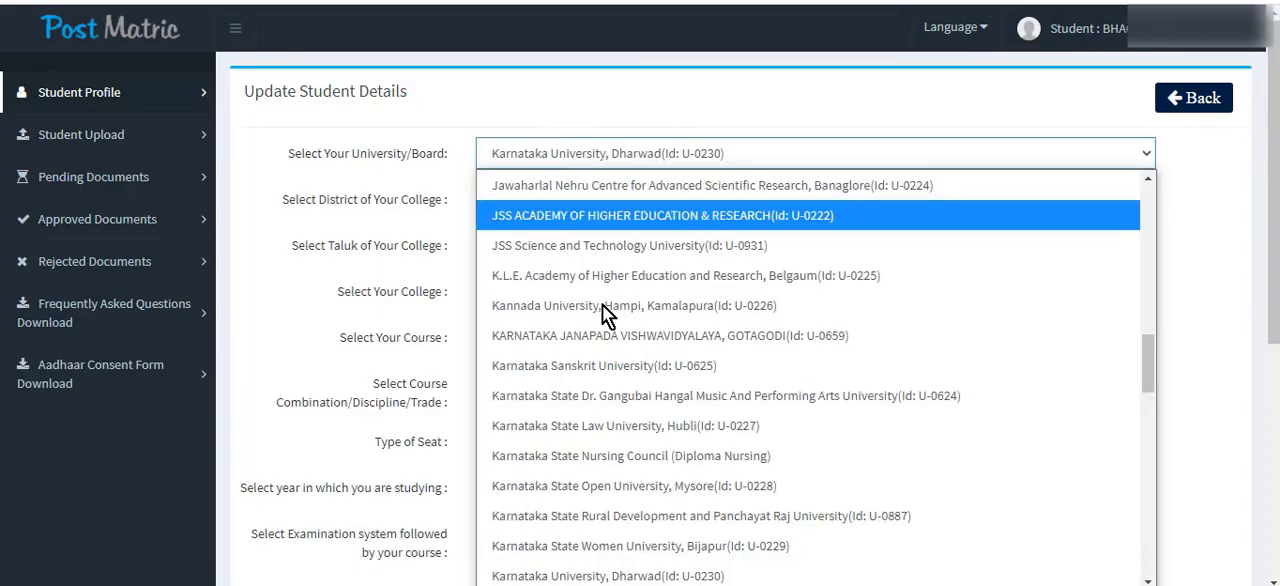
scroll(637, 375, "down", 5)
scroll(642, 386, "up", 5)
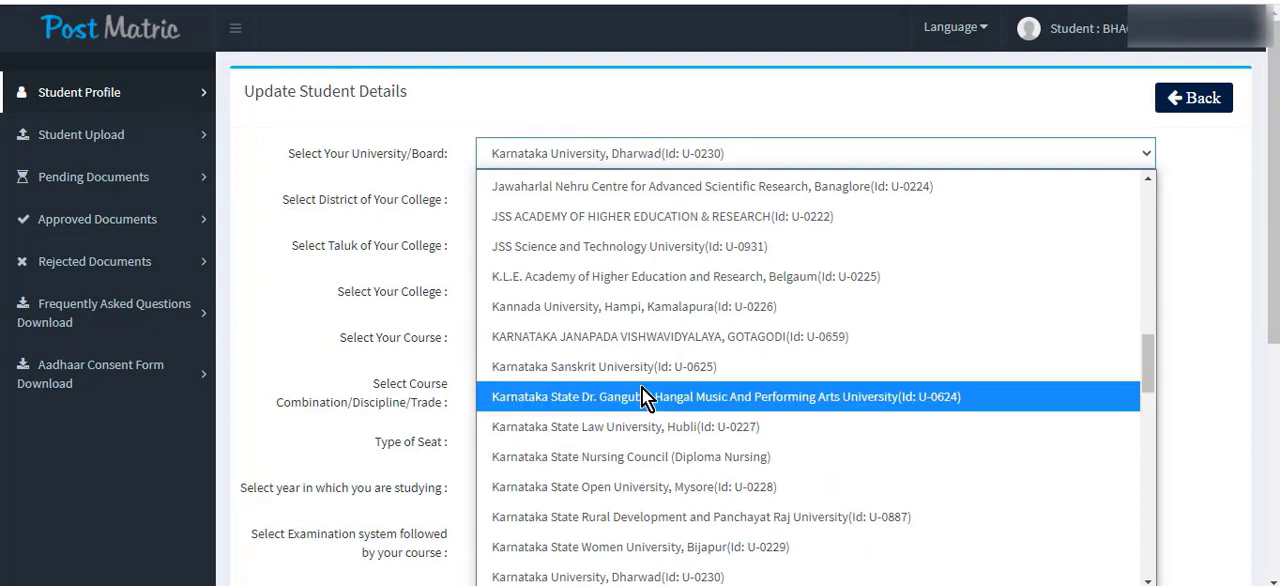
left_click(660, 576)
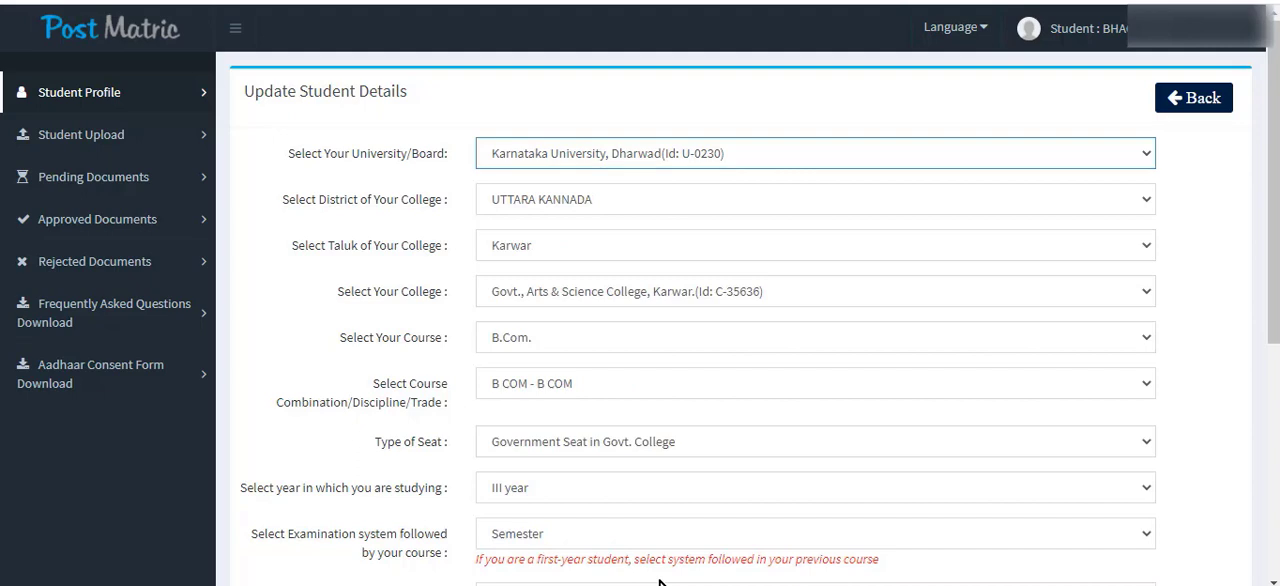
Select UTTARA KANNADA as the district of the college in the student details.
left_click(599, 202)
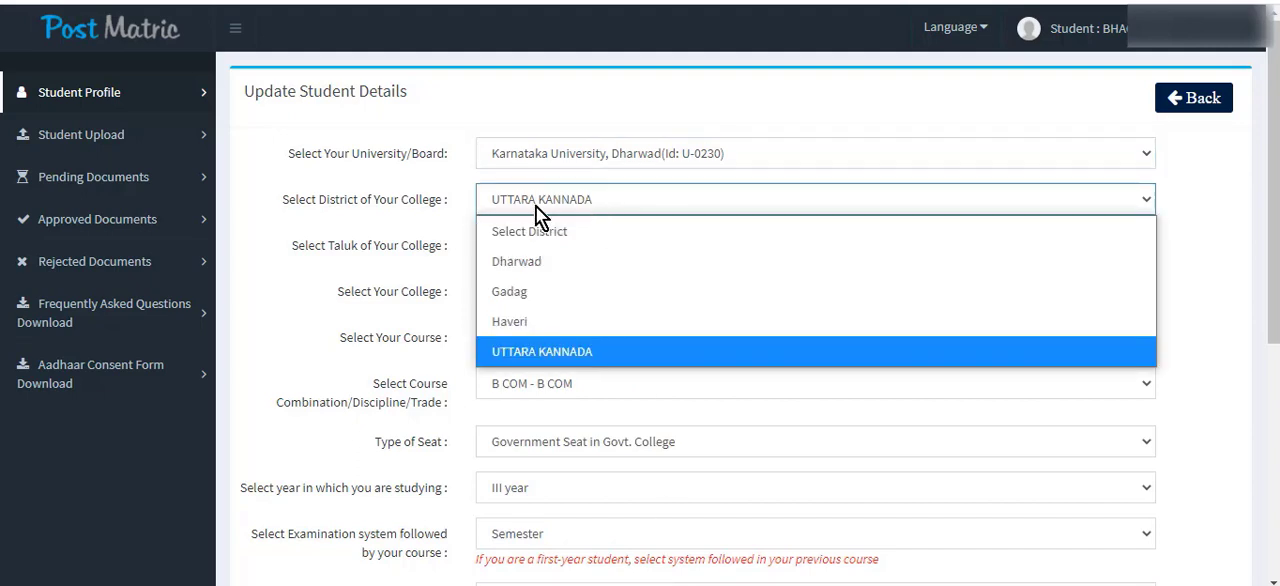
left_click(322, 212)
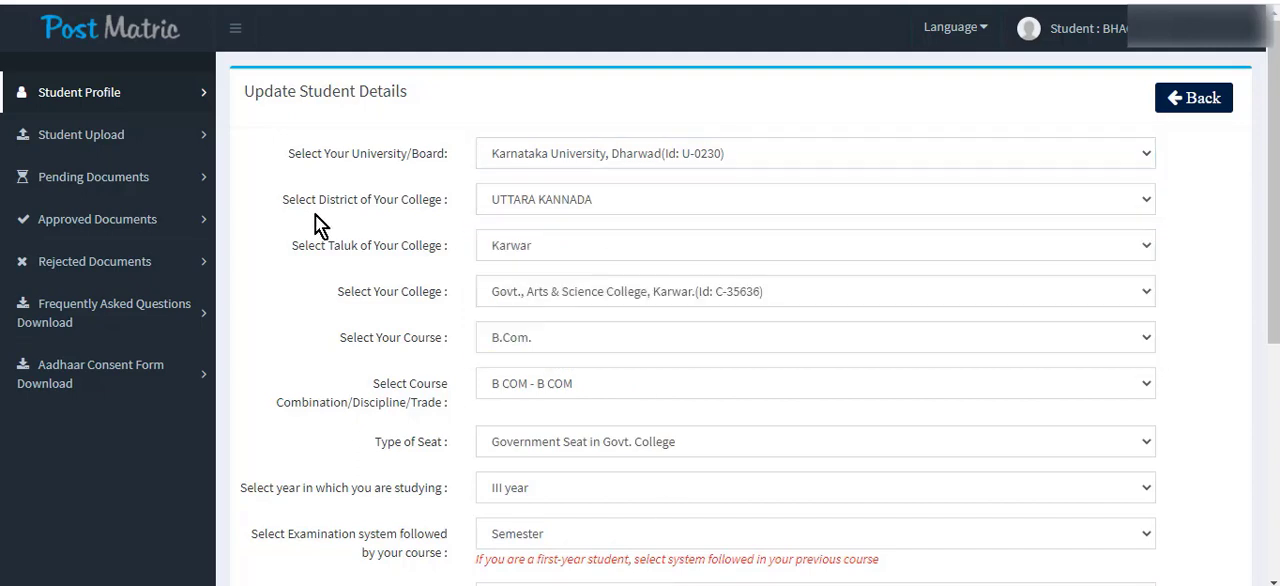
left_click(570, 201)
left_click(560, 352)
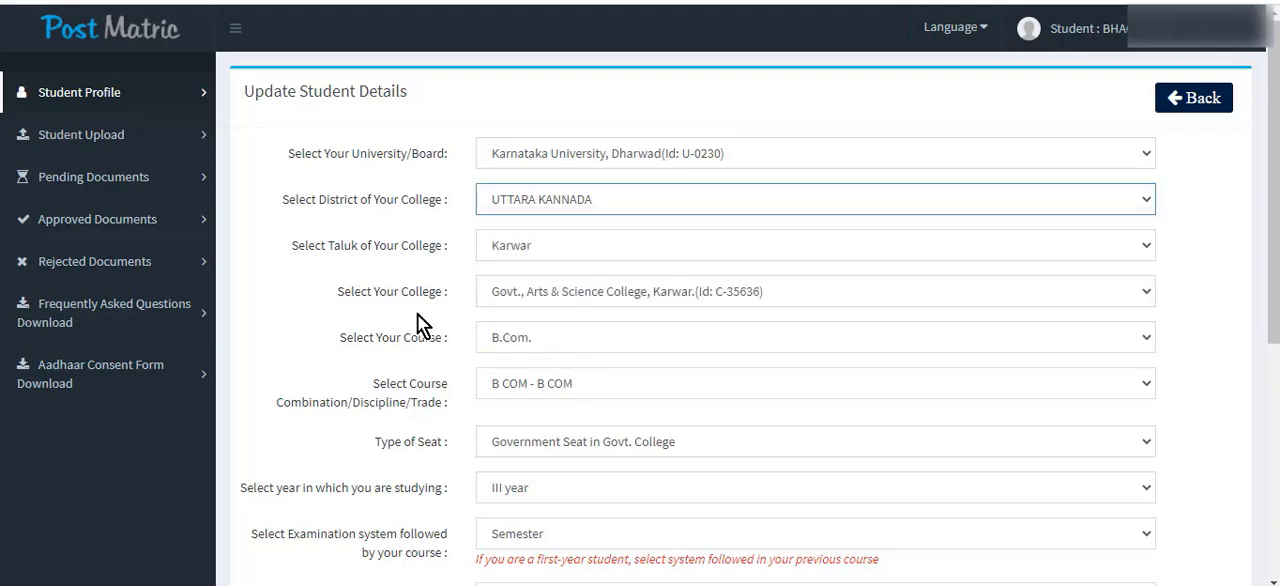
Select Karwar as the taluk of the college in the student details.
left_click_drag(303, 258, 409, 257)
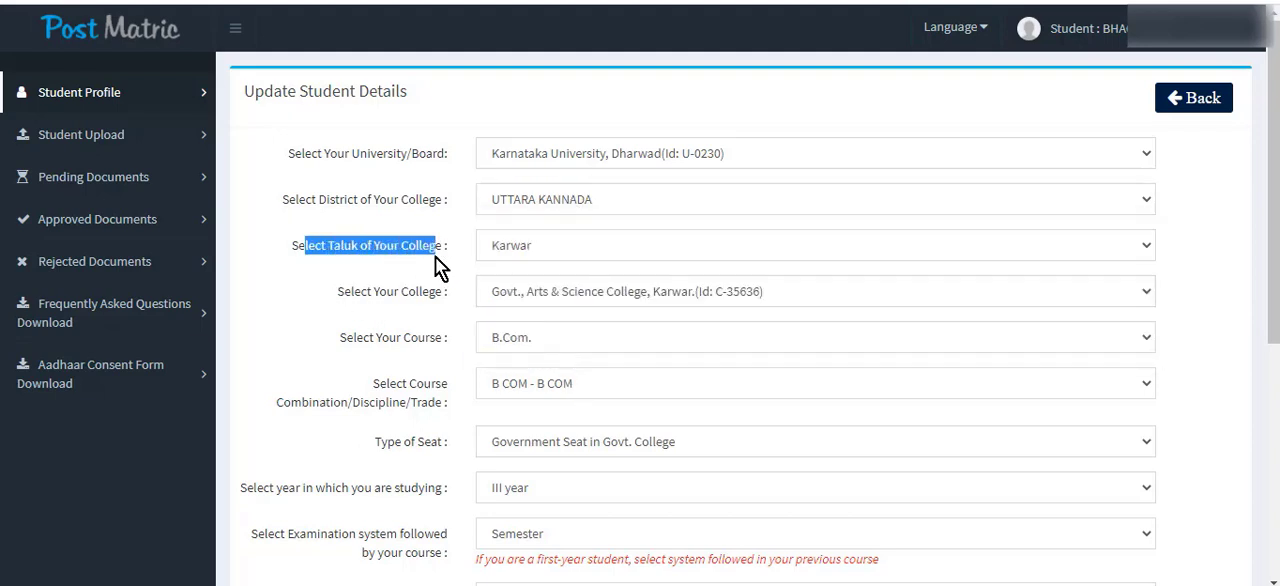
left_click(432, 270)
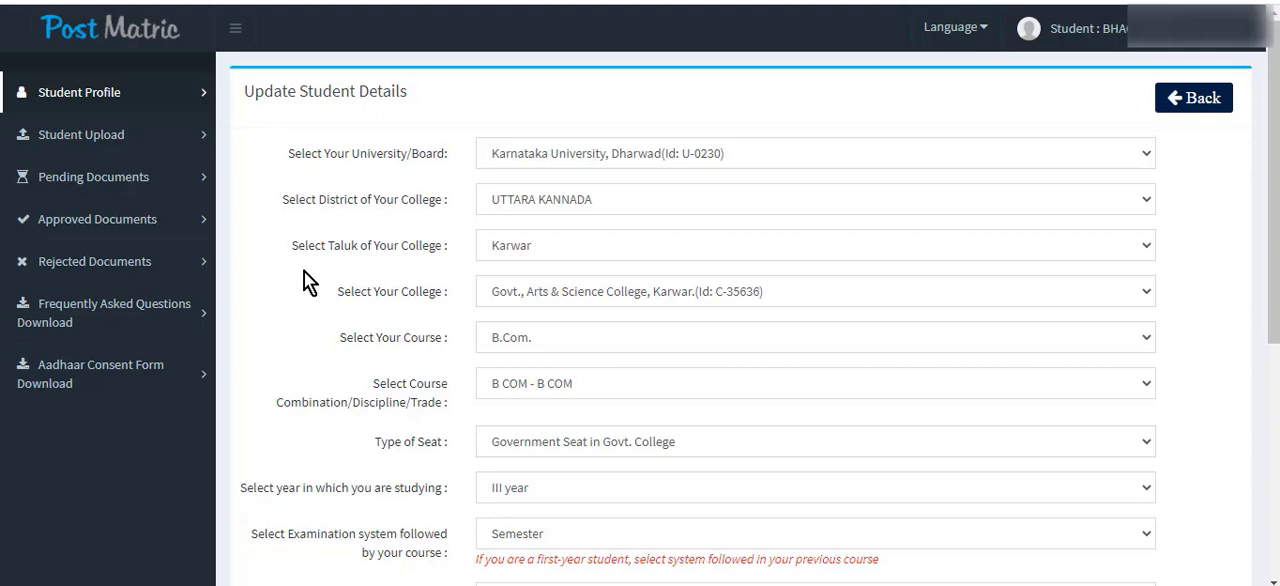
left_click(532, 247)
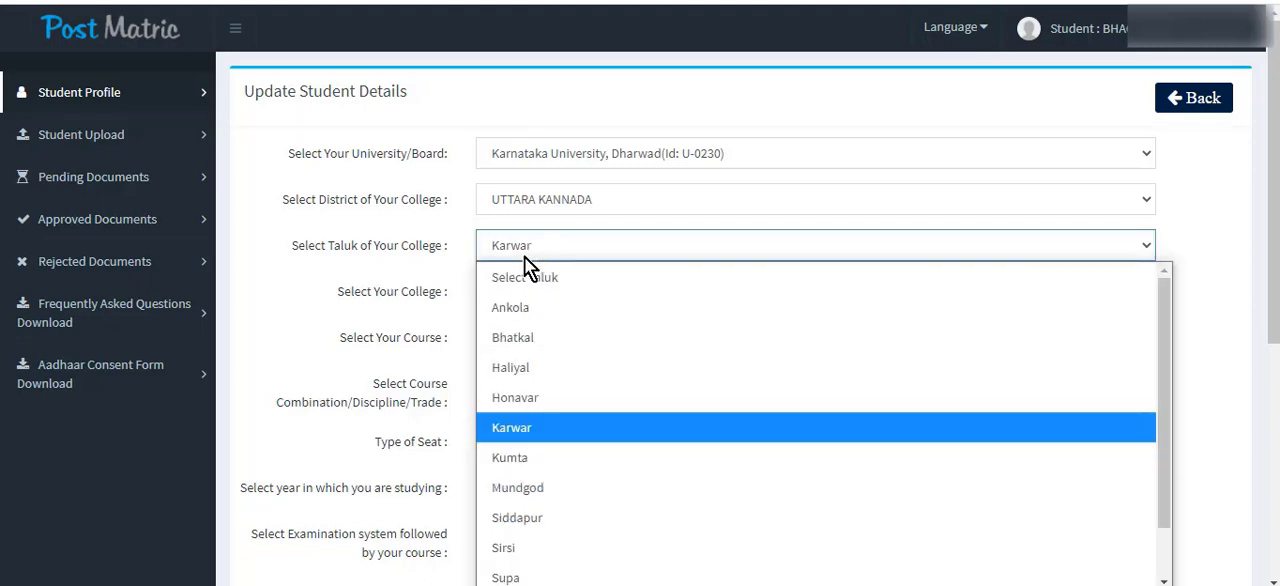
left_click(522, 431)
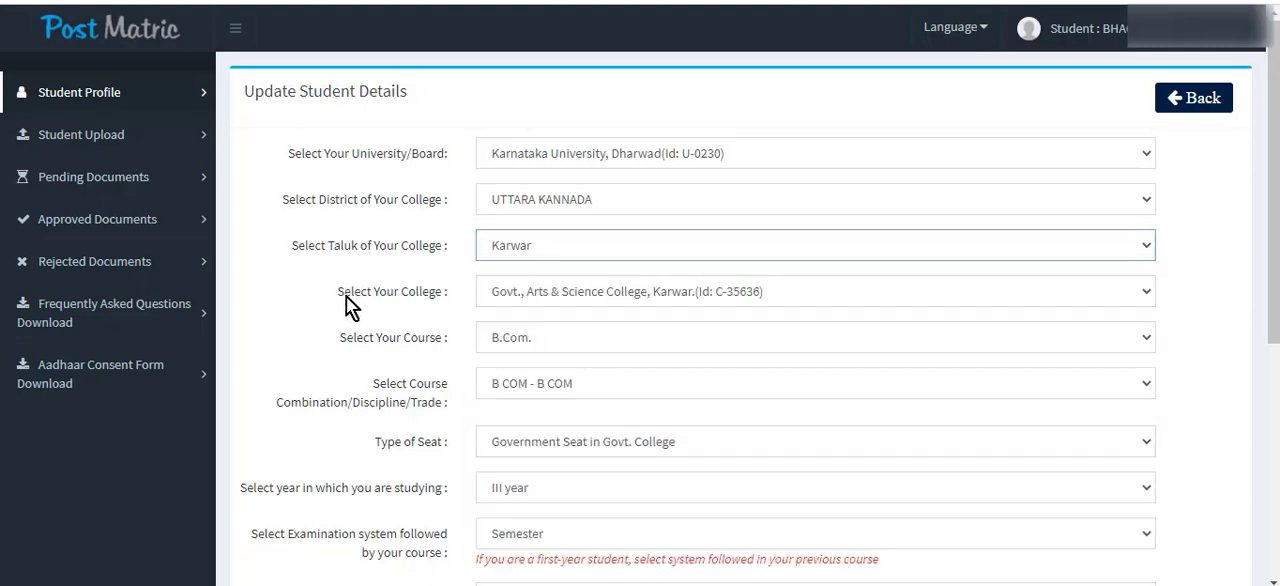
Select Govt., Arts & Science College, Karwar (Id: C-35636) as the college and B.Com. as the course in the student details.
left_click_drag(341, 298, 437, 296)
left_click(545, 297)
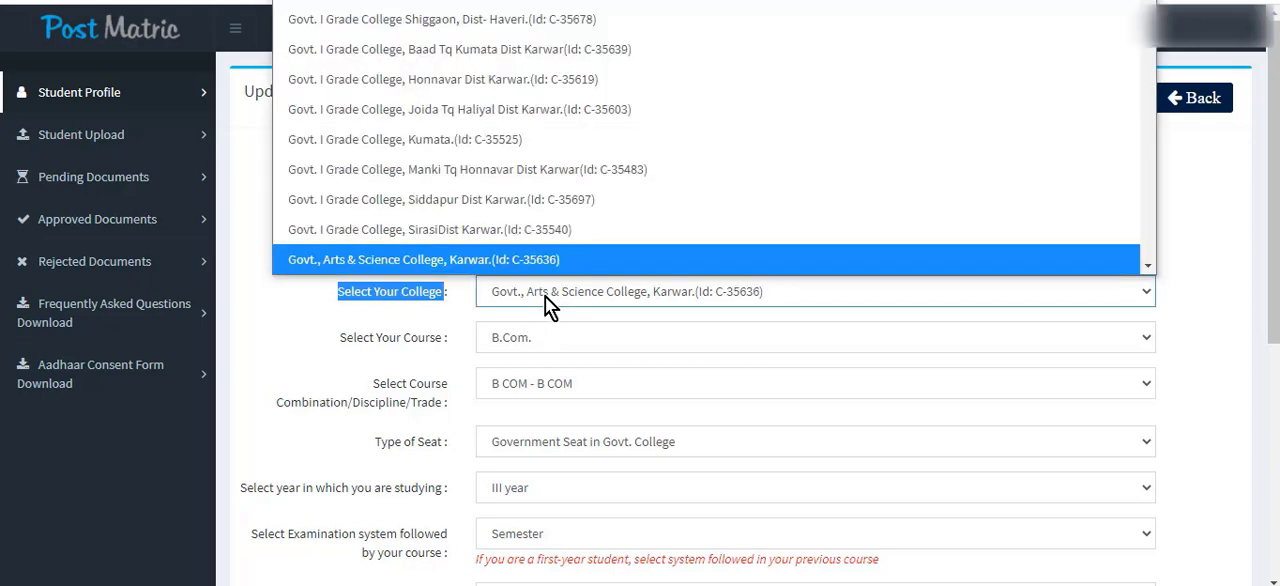
left_click(545, 297)
left_click_drag(335, 350, 448, 338)
left_click(522, 341)
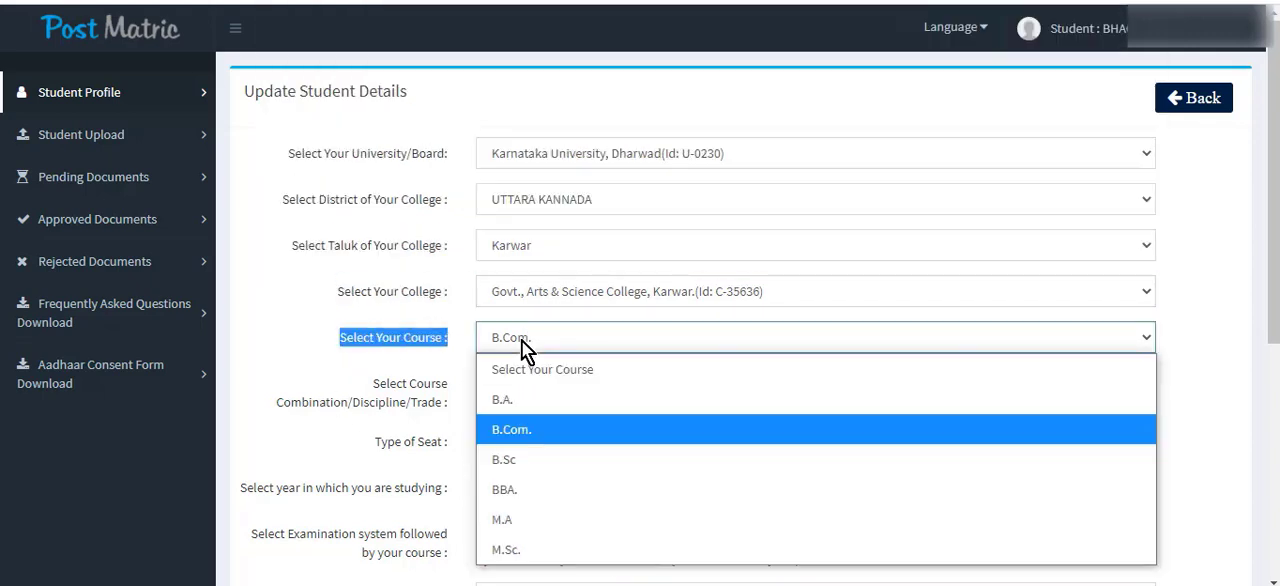
left_click(530, 430)
Set the course combination to B COM - B COM and the type of seat to Government Seat in Govt. College.
scroll(444, 288, "down", 1)
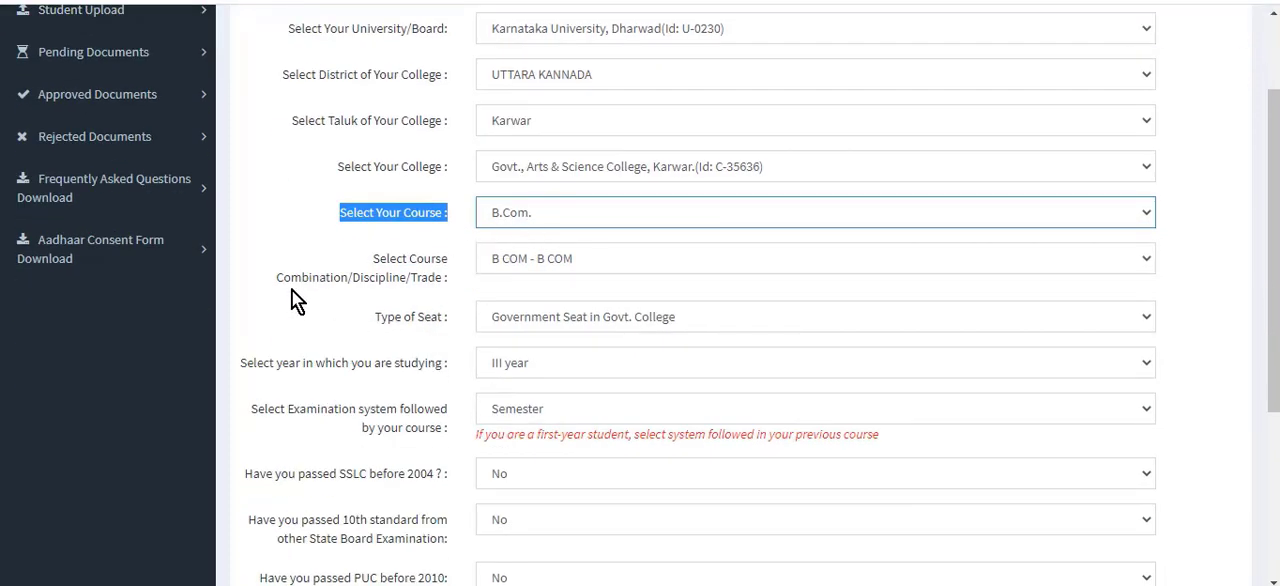
left_click_drag(277, 277, 392, 274)
left_click(560, 258)
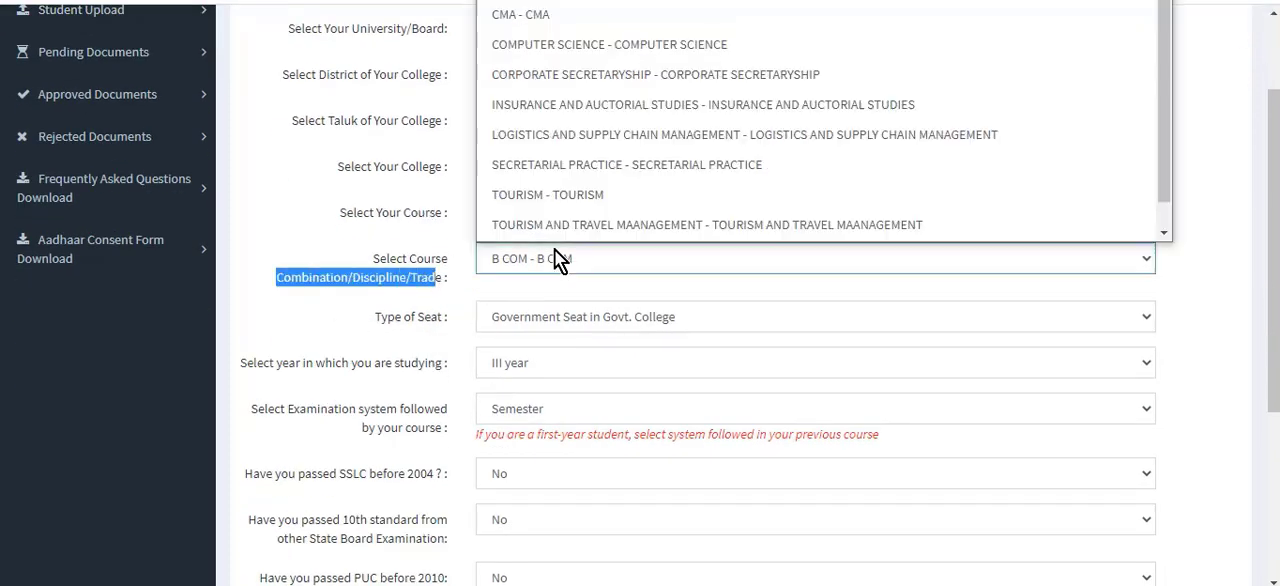
left_click(563, 3)
left_click(361, 331)
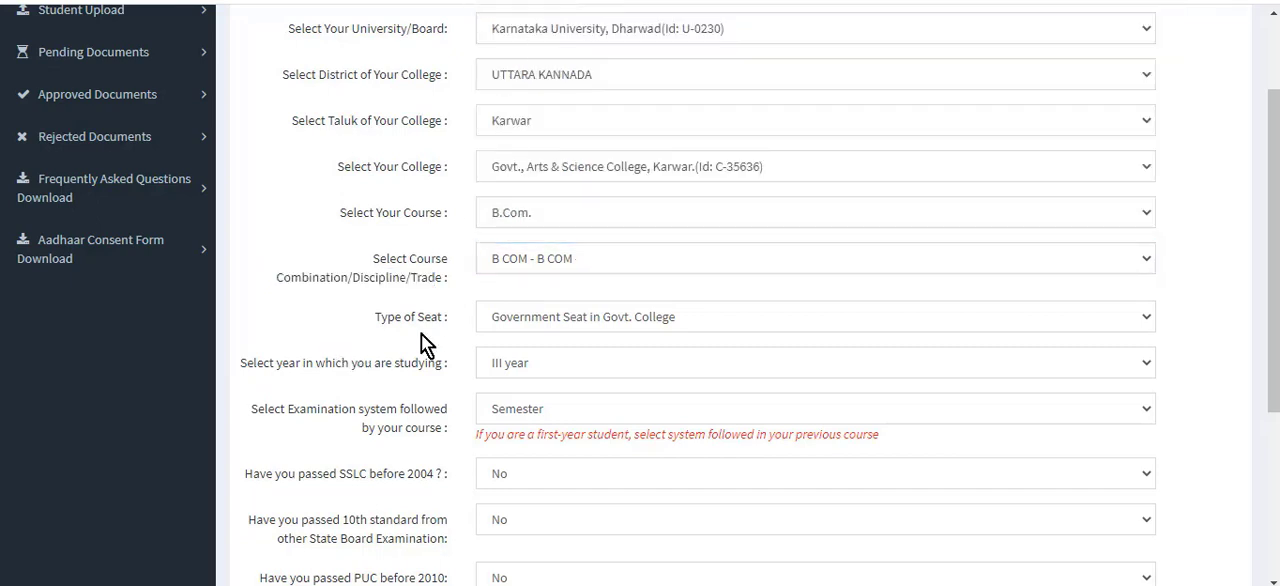
left_click(556, 318)
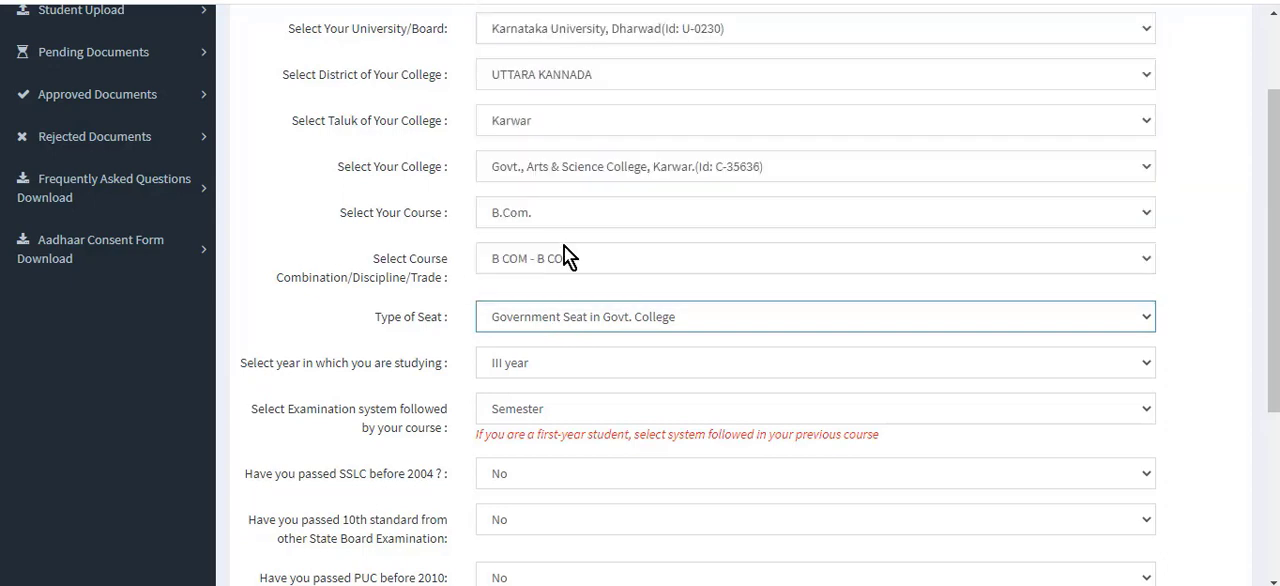
left_click(584, 320)
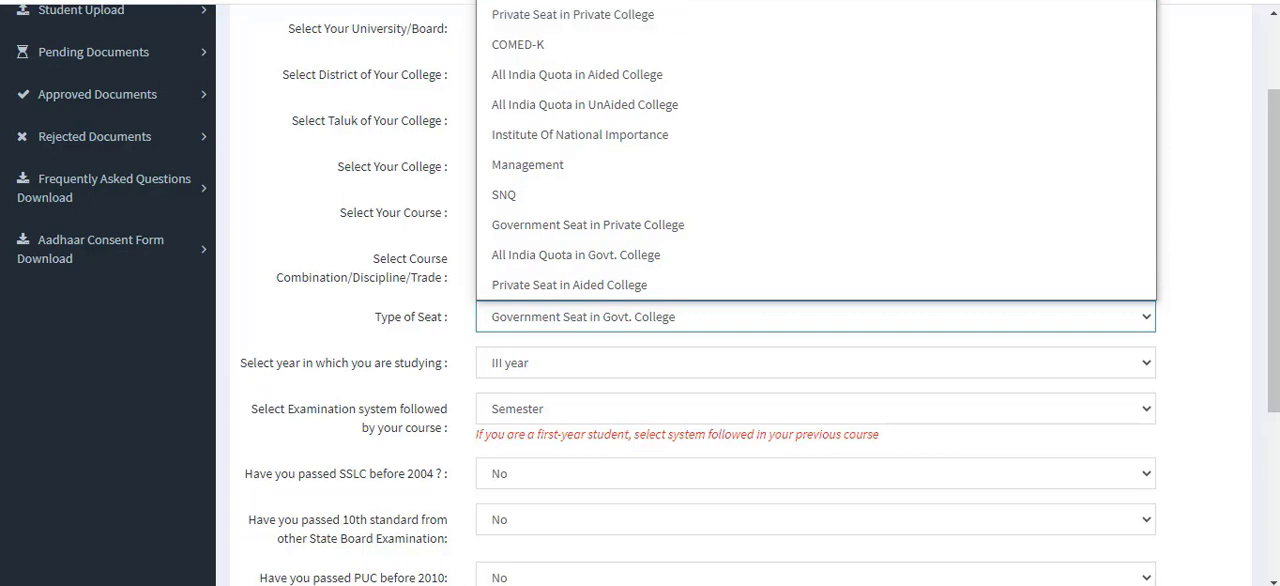
left_click(641, 3)
Set the year of study to III year and the course's examination system to Semester.
scroll(640, 254, "down", 1)
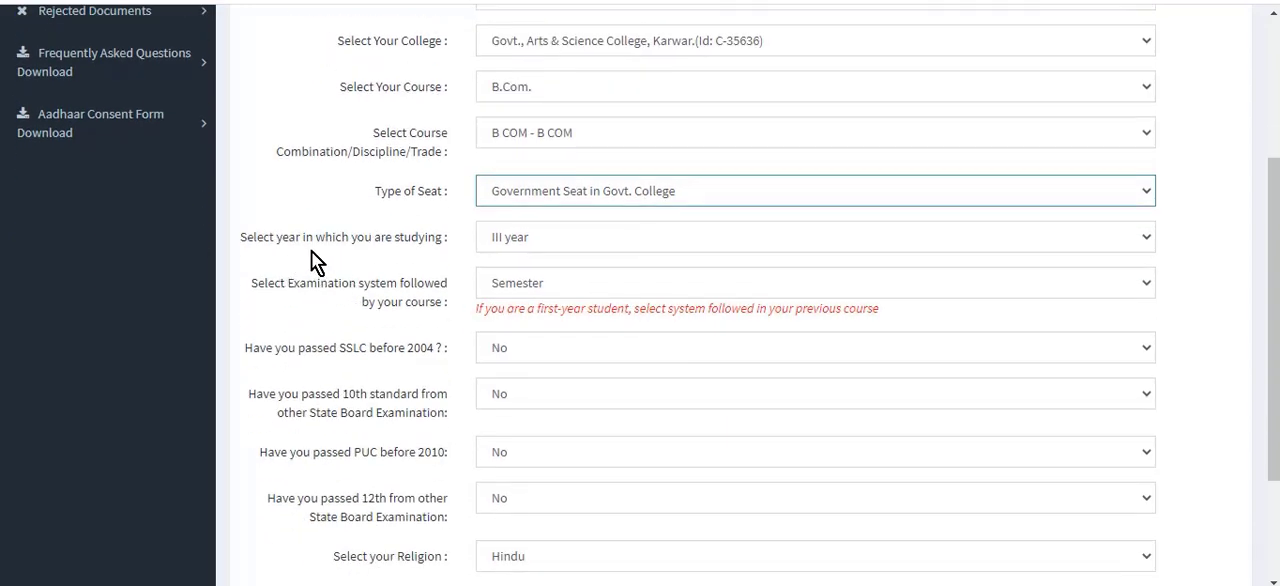
left_click(528, 239)
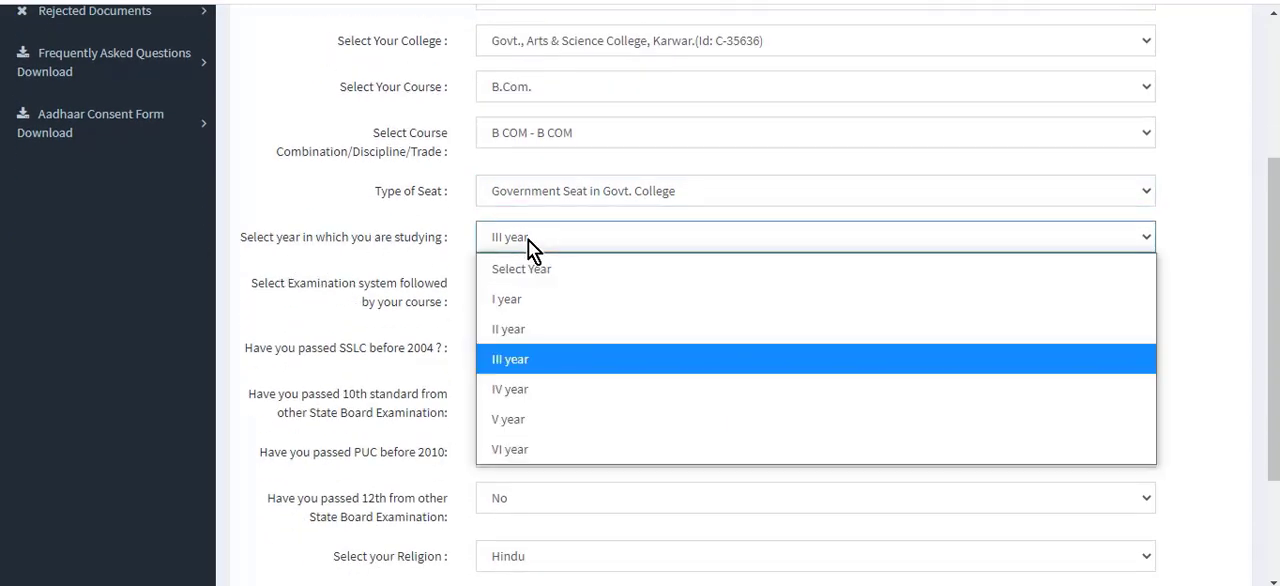
left_click(528, 361)
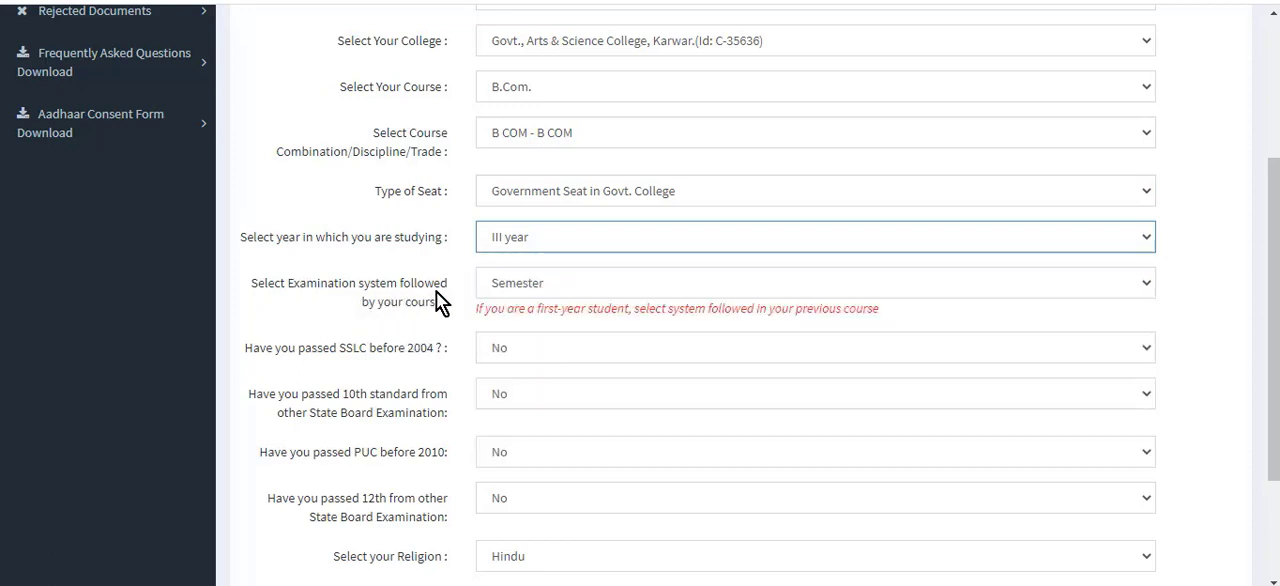
left_click(533, 285)
left_click(529, 377)
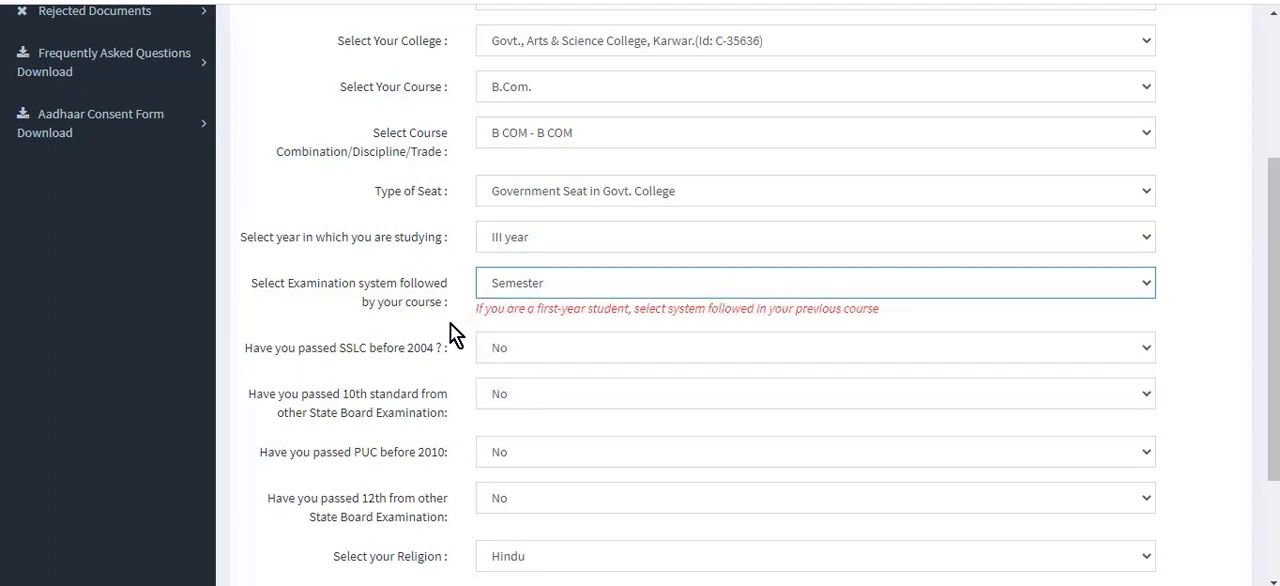
Switch the course's examination system to Annual and set it back to Semester.
left_click(536, 288)
left_click(546, 346)
left_click(545, 285)
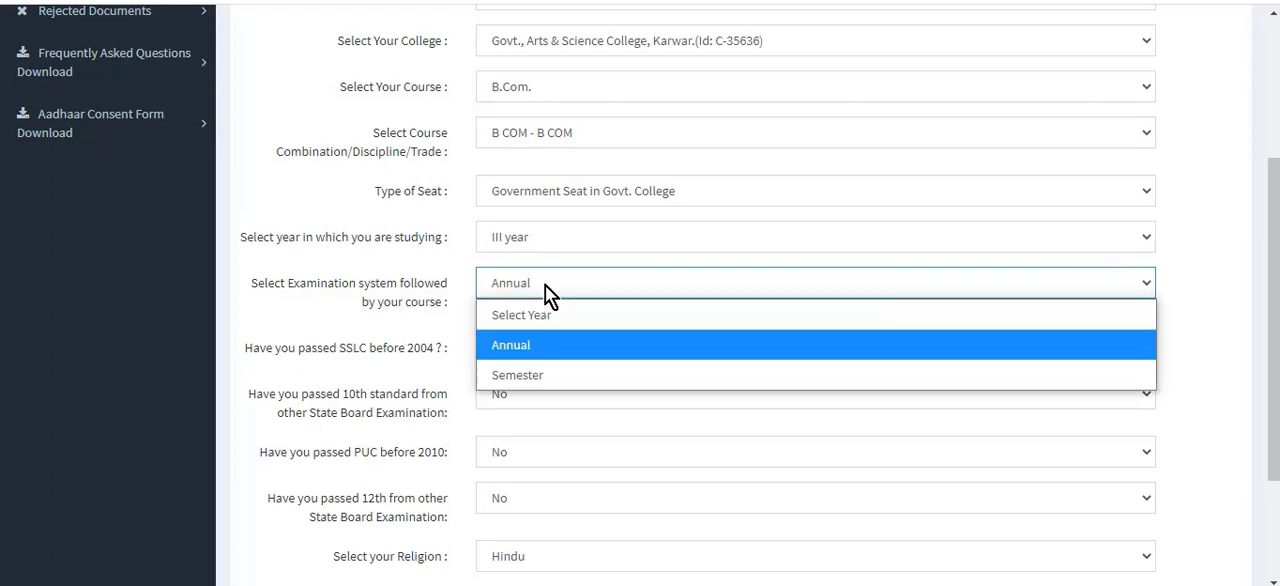
left_click(541, 377)
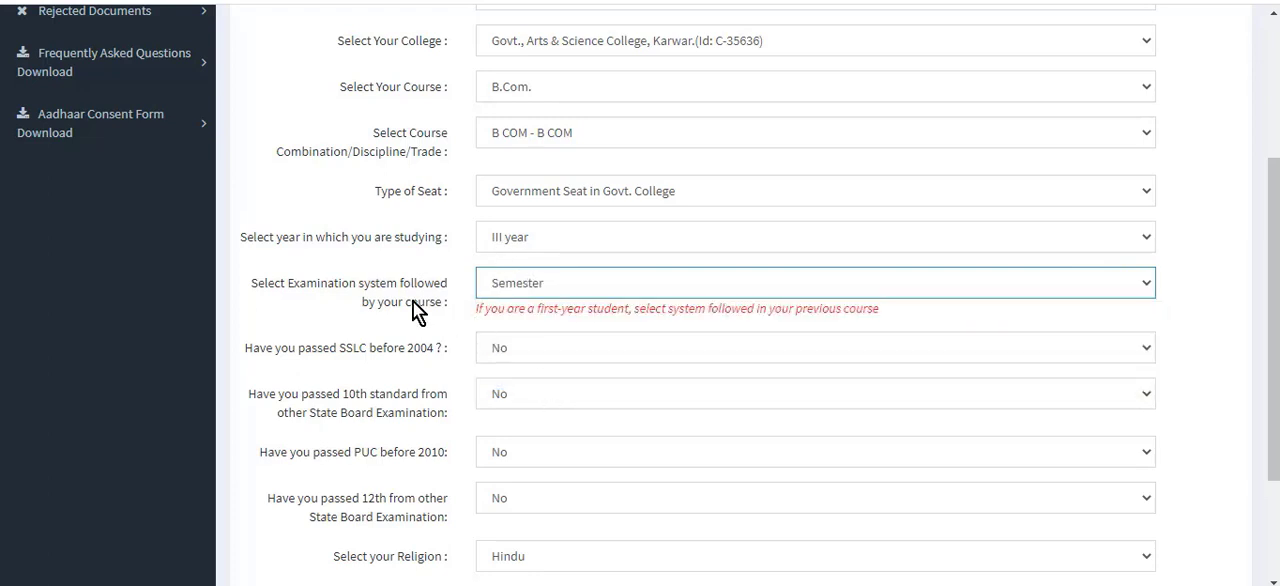
Select Hindu as the religion and OBC as the religion category, and save the updated student details.
scroll(412, 302, "down", 2)
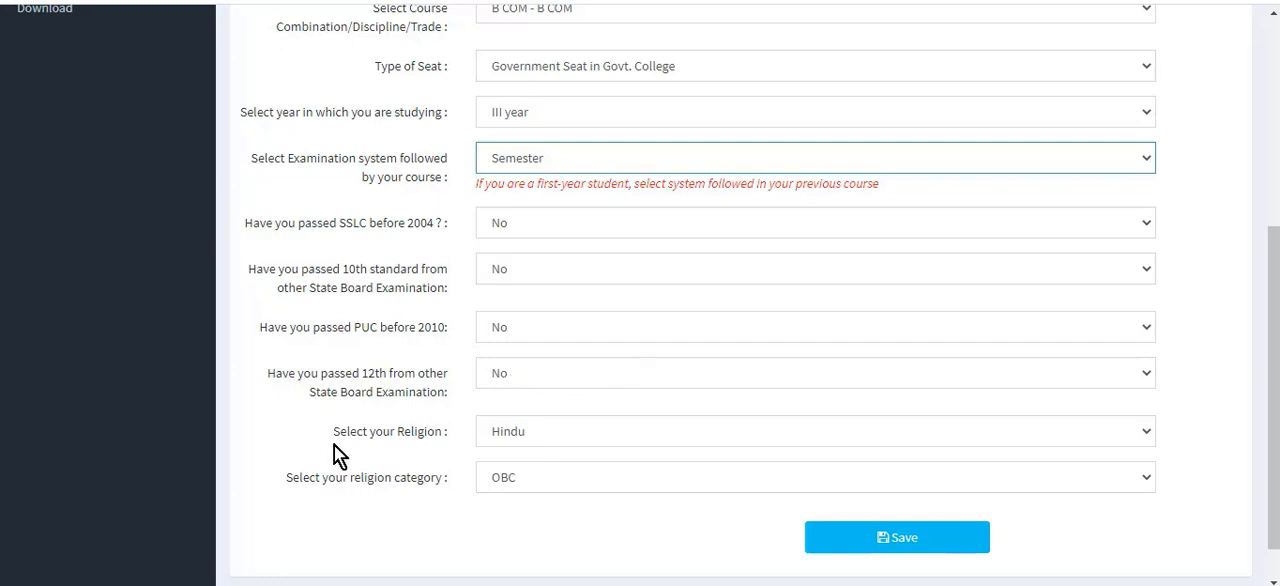
left_click(548, 430)
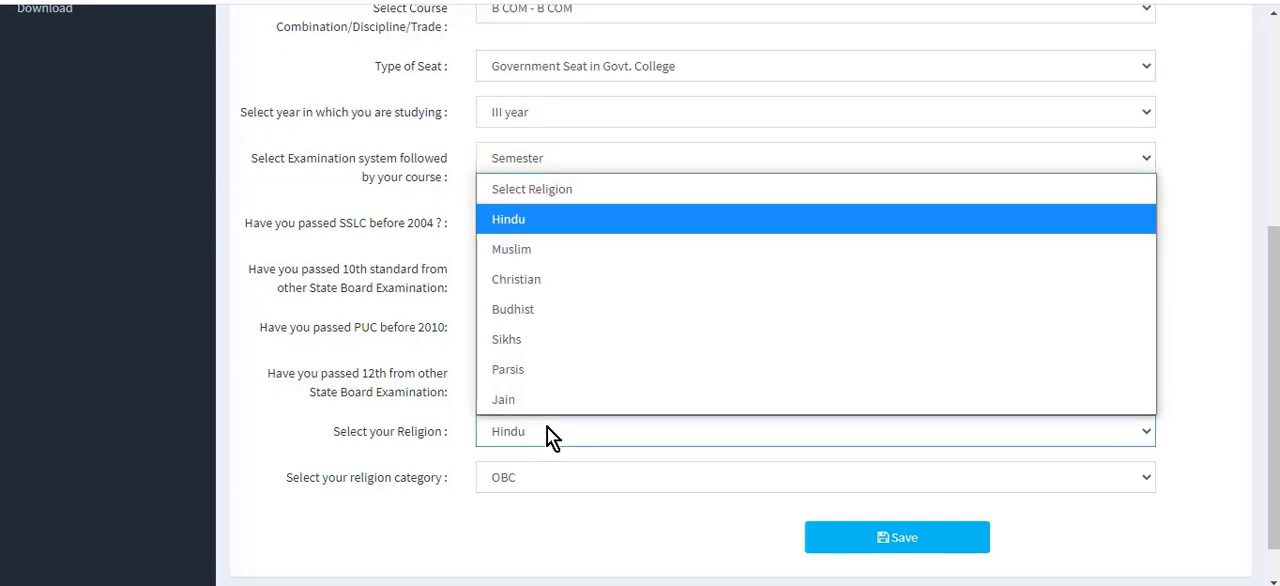
left_click(551, 221)
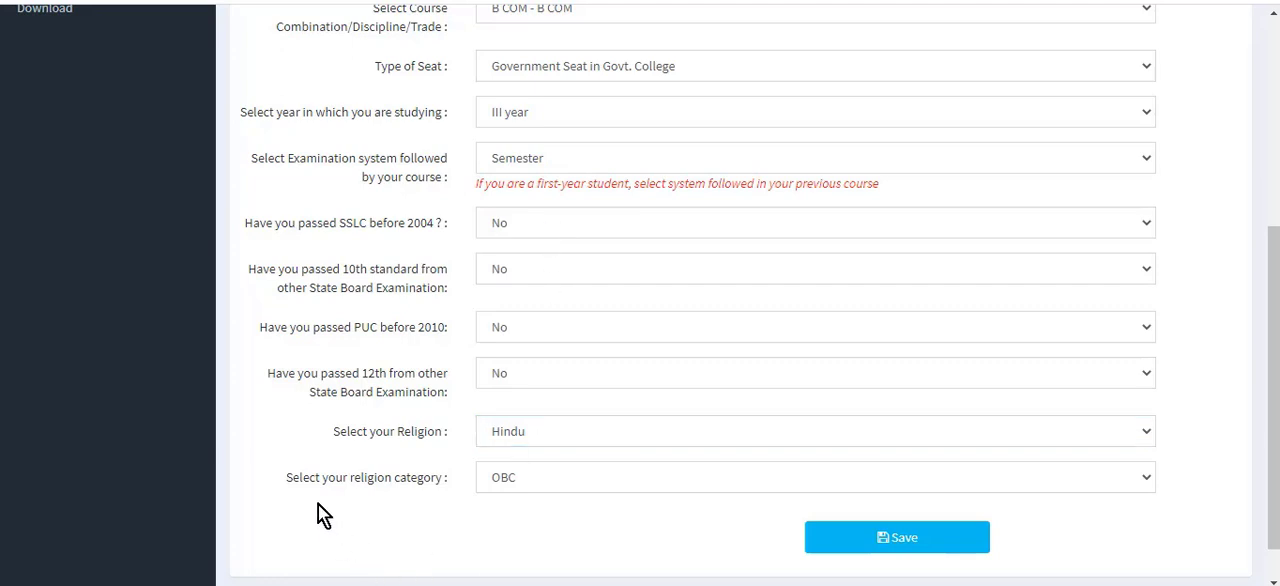
left_click(530, 482)
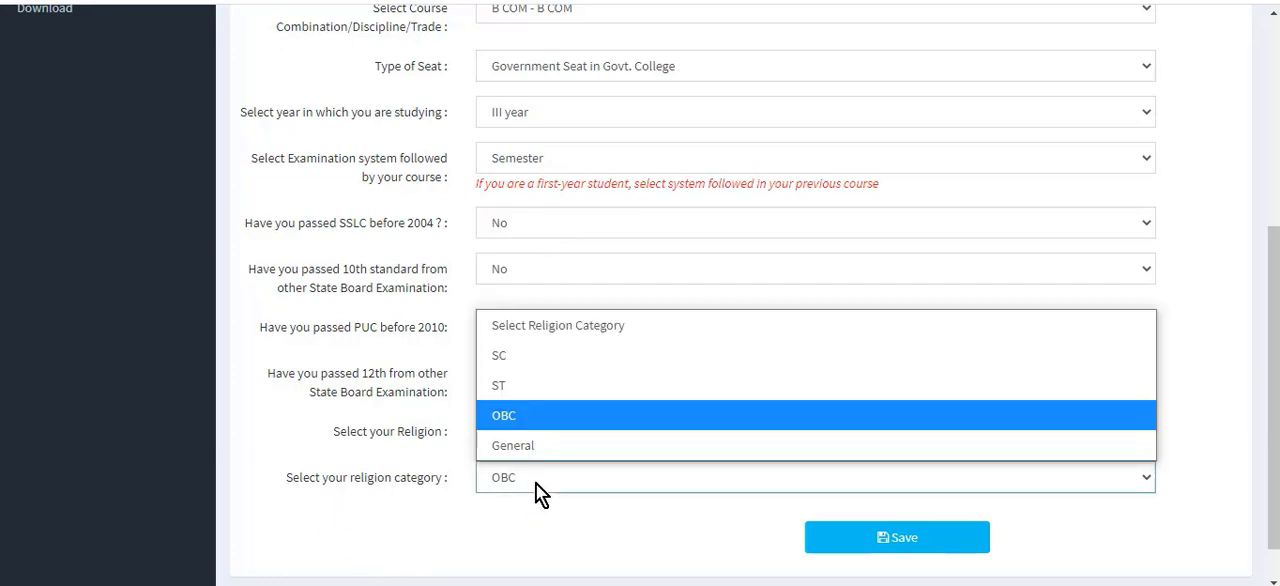
left_click(543, 415)
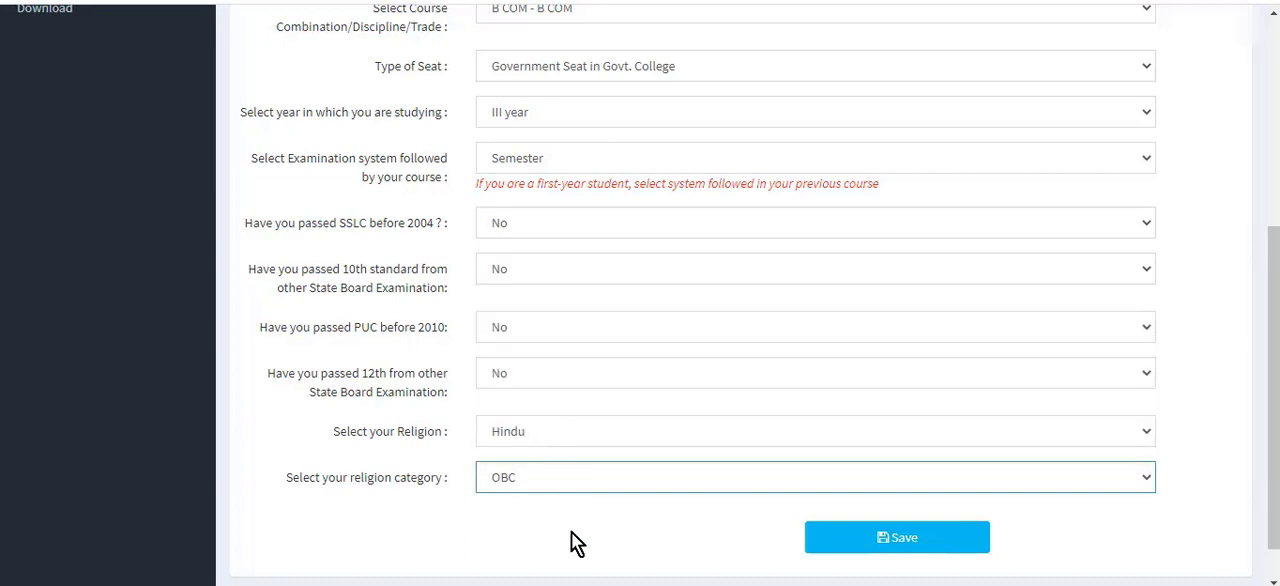
left_click(912, 543)
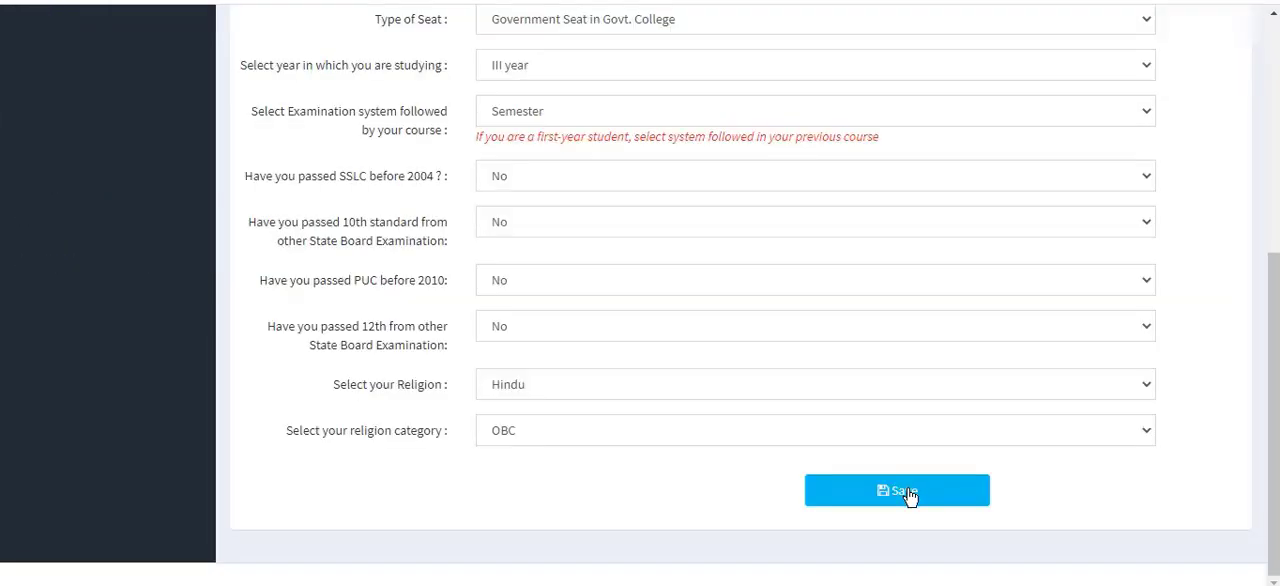
left_click(910, 495)
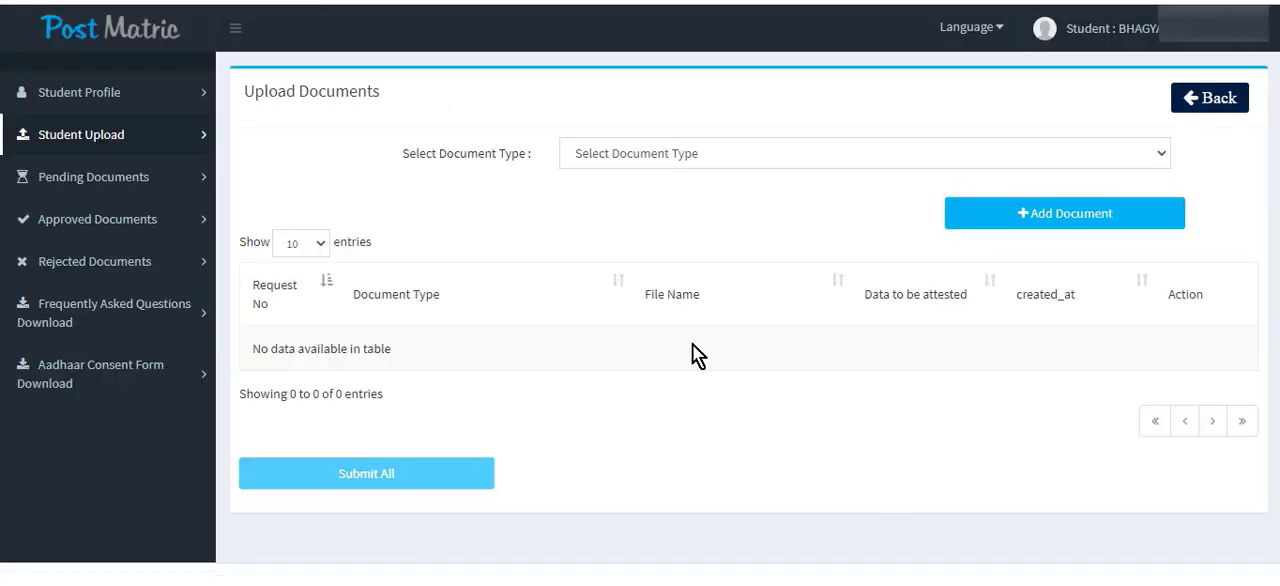
Choose Fee Receipt as the type of document to upload.
left_click(716, 159)
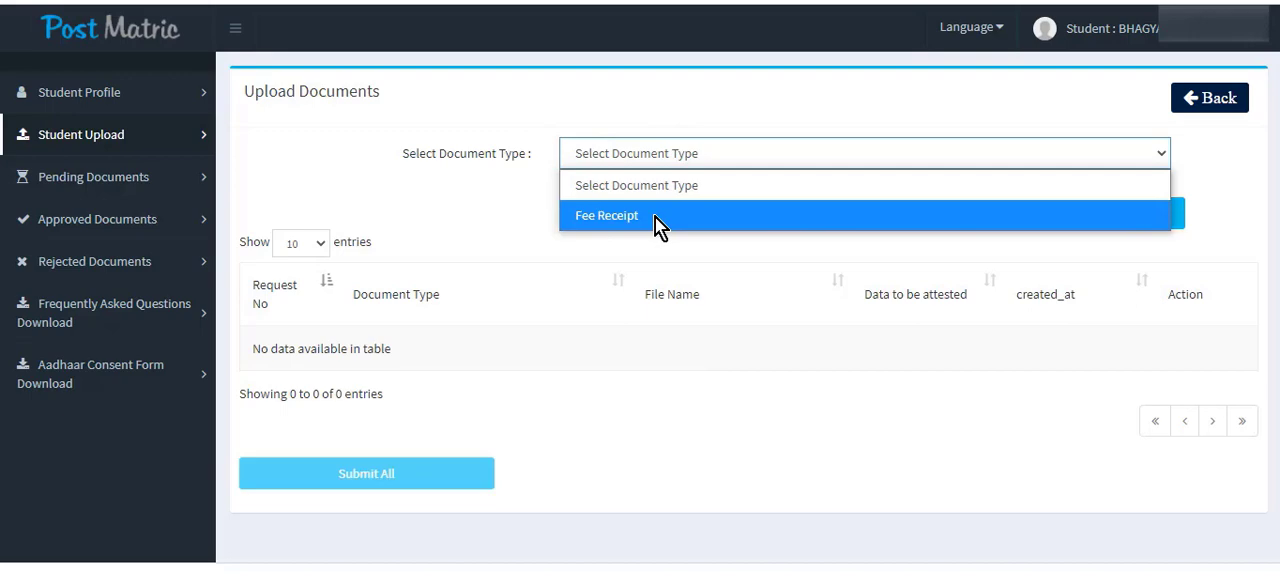
left_click(495, 237)
left_click(646, 162)
left_click(639, 219)
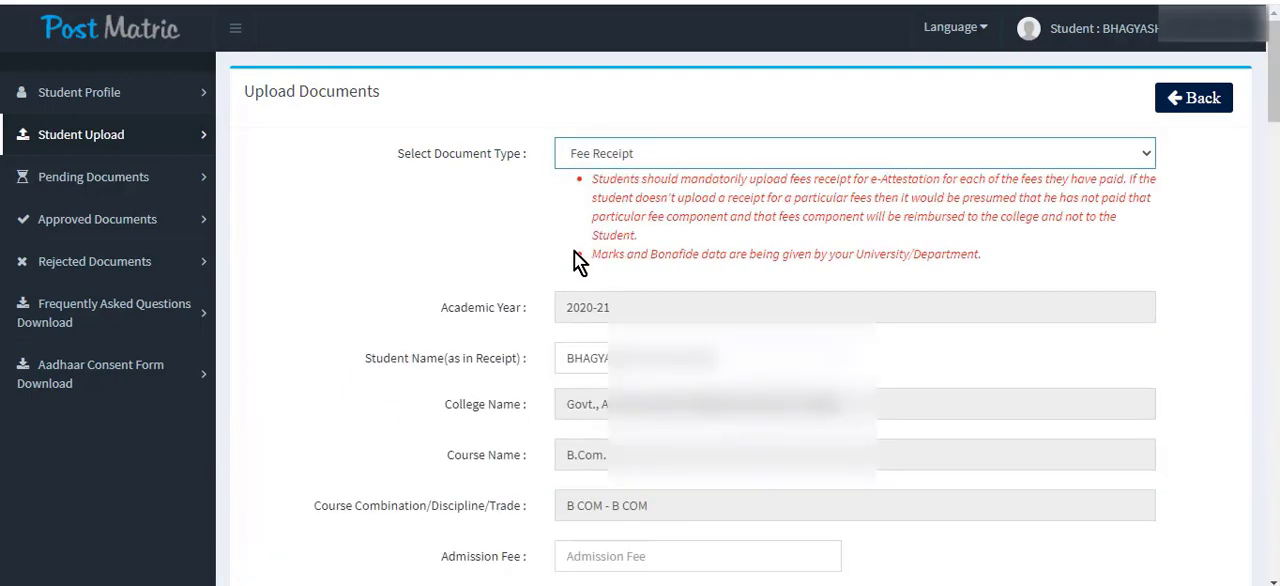
Enter 200 as the Development Fee in the fee receipt details.
scroll(574, 252, "down", 4)
scroll(574, 252, "down", 1)
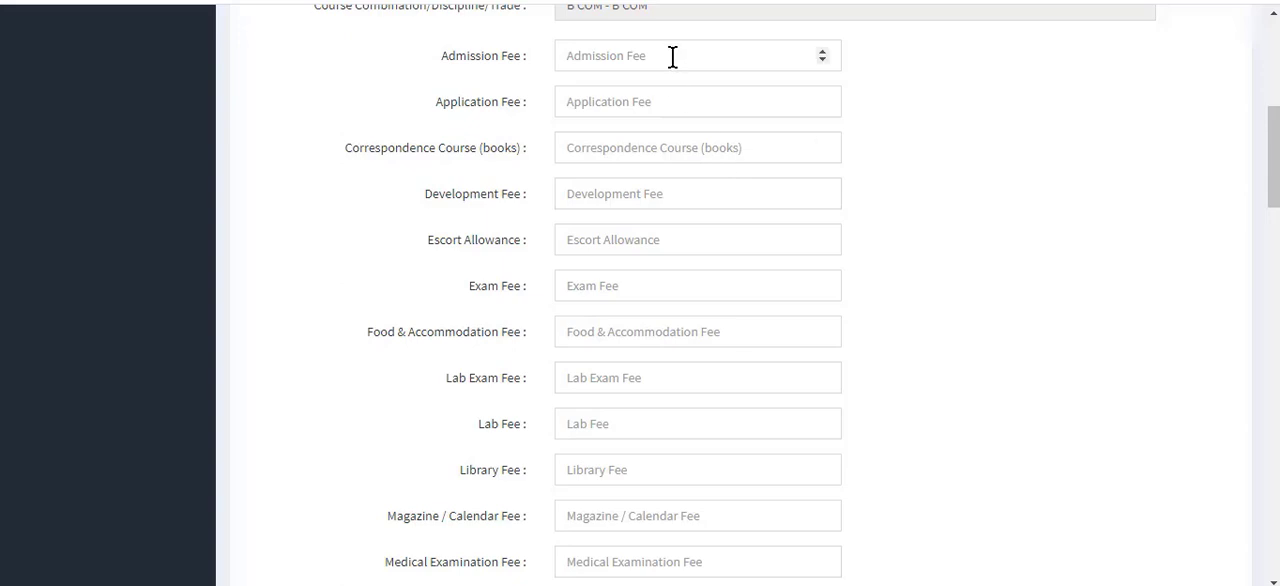
left_click(650, 195)
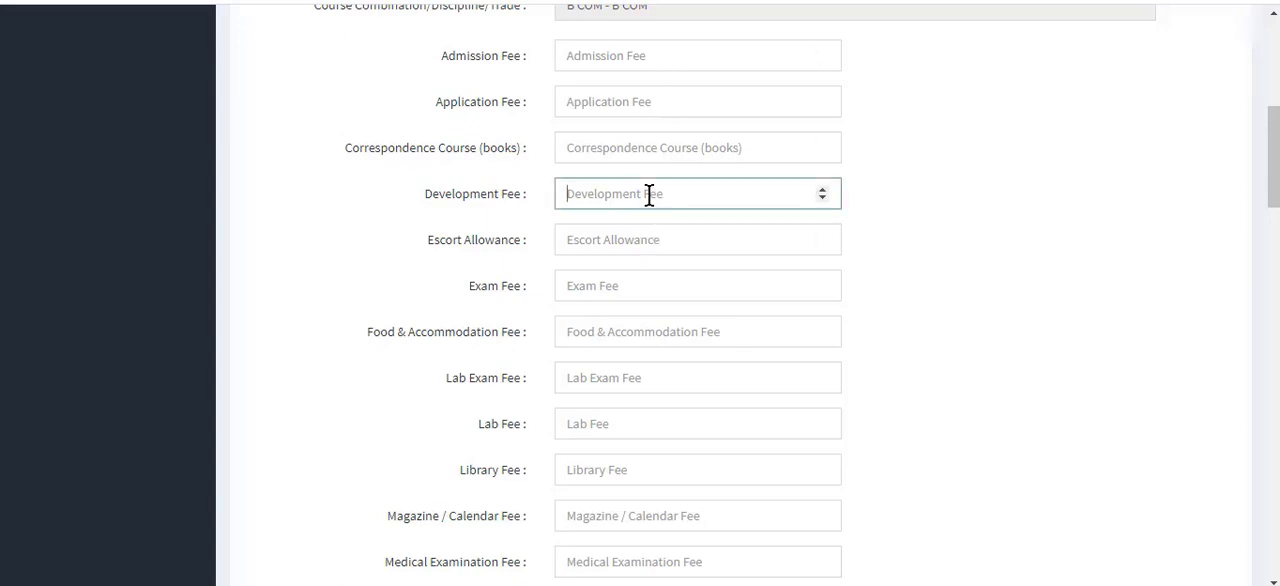
type("200")
Enter 80 as the Magazine / Calendar Fee and 30 as the Medical Examination Fee.
scroll(1017, 321, "down", 1)
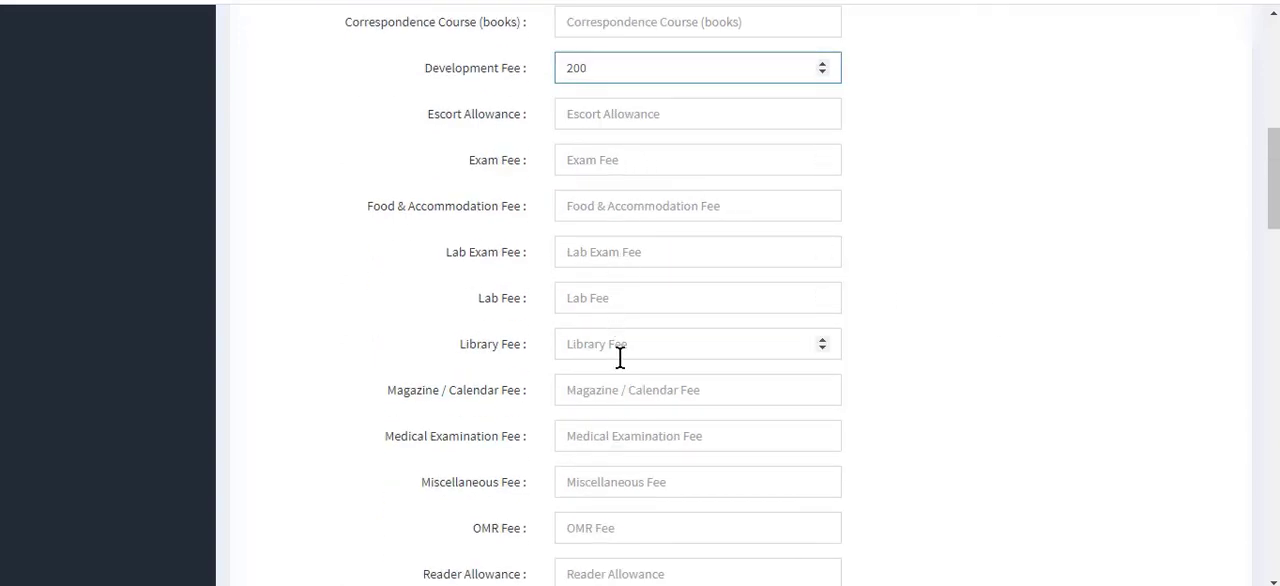
scroll(620, 352, "down", 1)
left_click(630, 264)
type("80")
left_click(632, 297)
type("30")
Enter 940 as the Miscellaneous Fee in the fee receipt details.
scroll(711, 343, "down", 1)
left_click(636, 232)
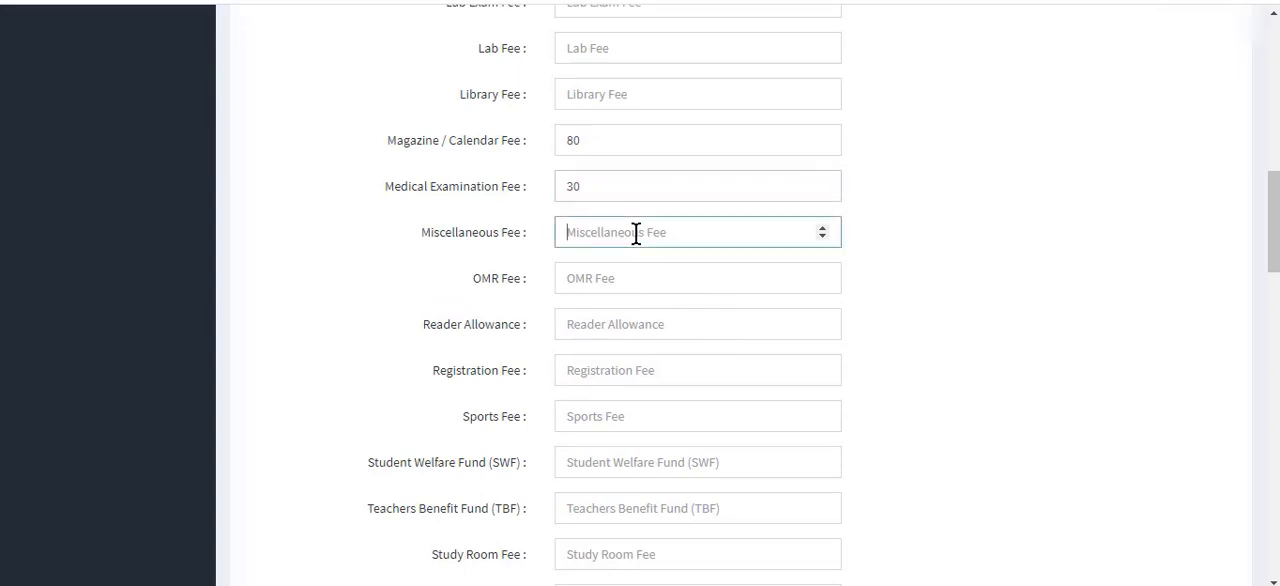
type("940")
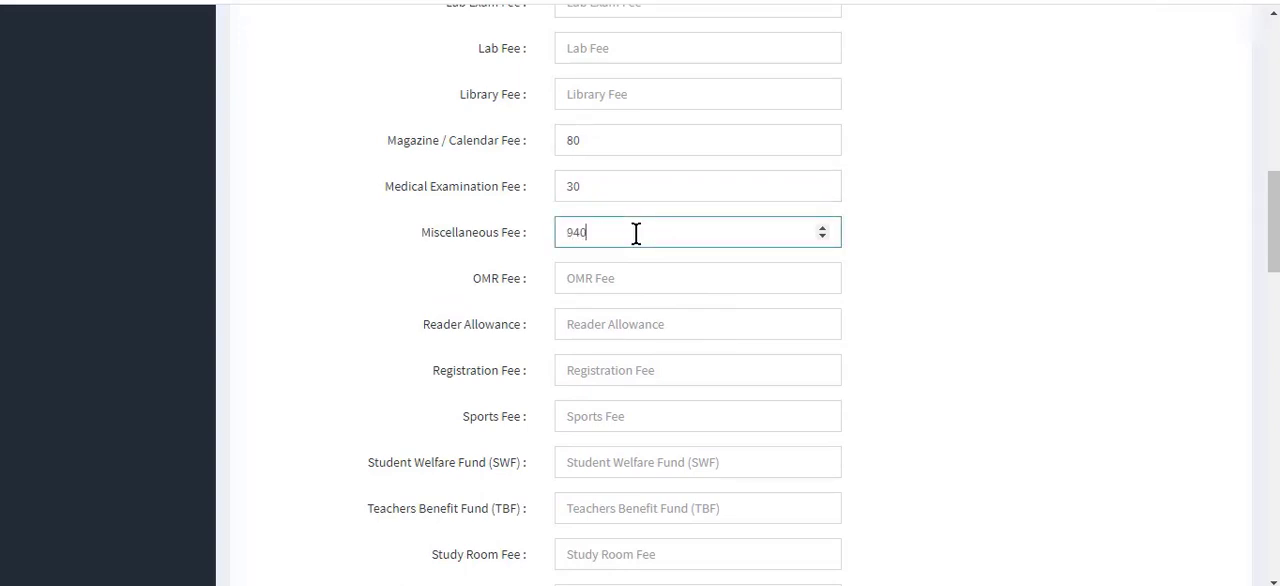
Set the OMR Fee to 90 and the Sports Fee to 100 in the fee receipt details.
scroll(645, 246, "down", 1)
left_click(631, 152)
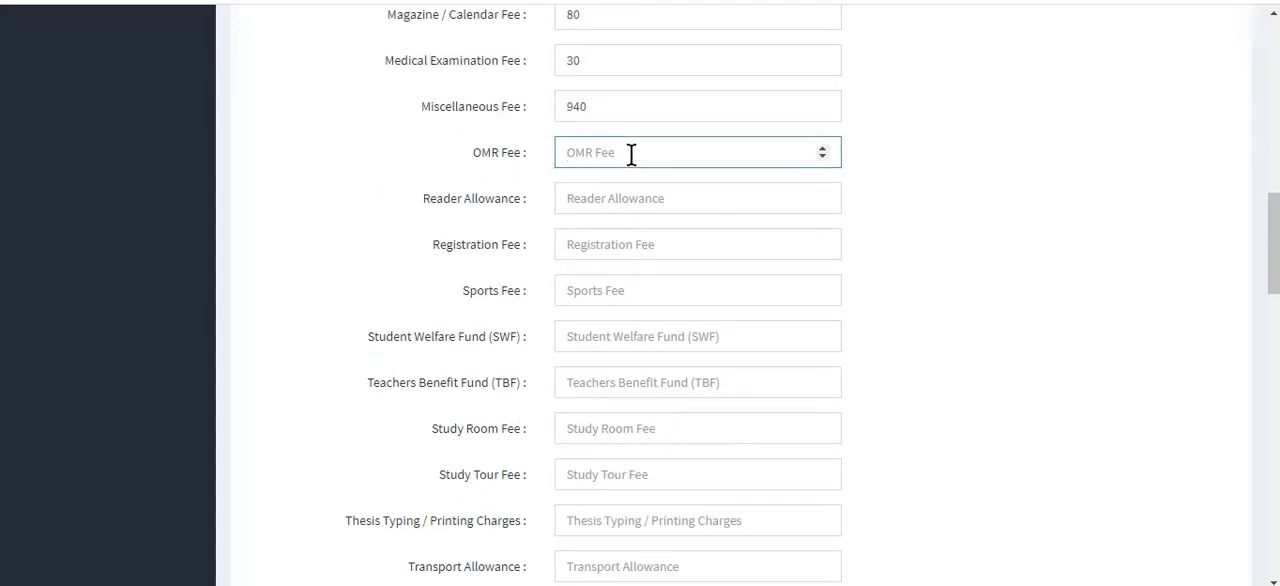
type("30")
left_click(689, 277)
type("100")
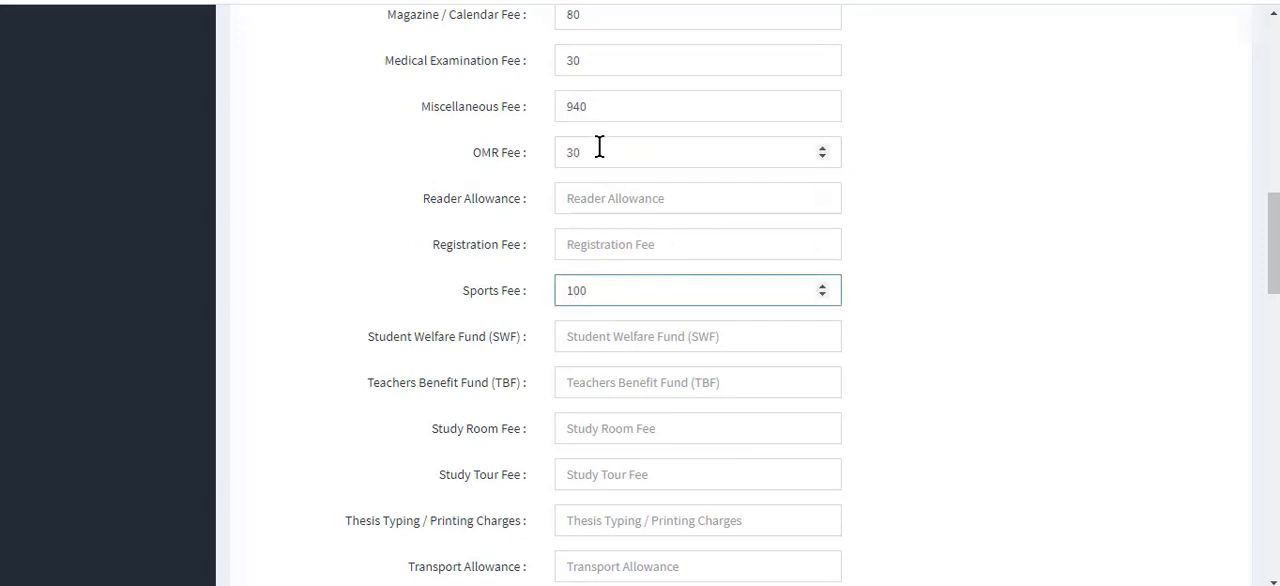
left_click(528, 156)
type("90")
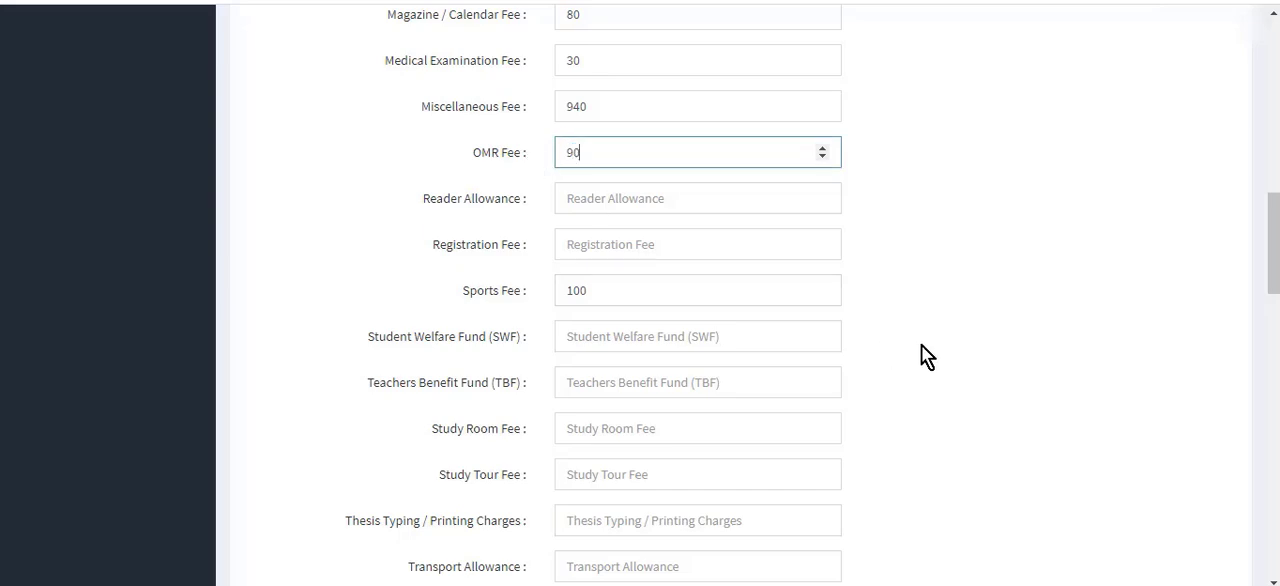
Enter 25 for both the Student Welfare Fund (SWF) and the Teachers Benefit Fund (TBF).
scroll(902, 346, "down", 1)
scroll(724, 335, "down", 1)
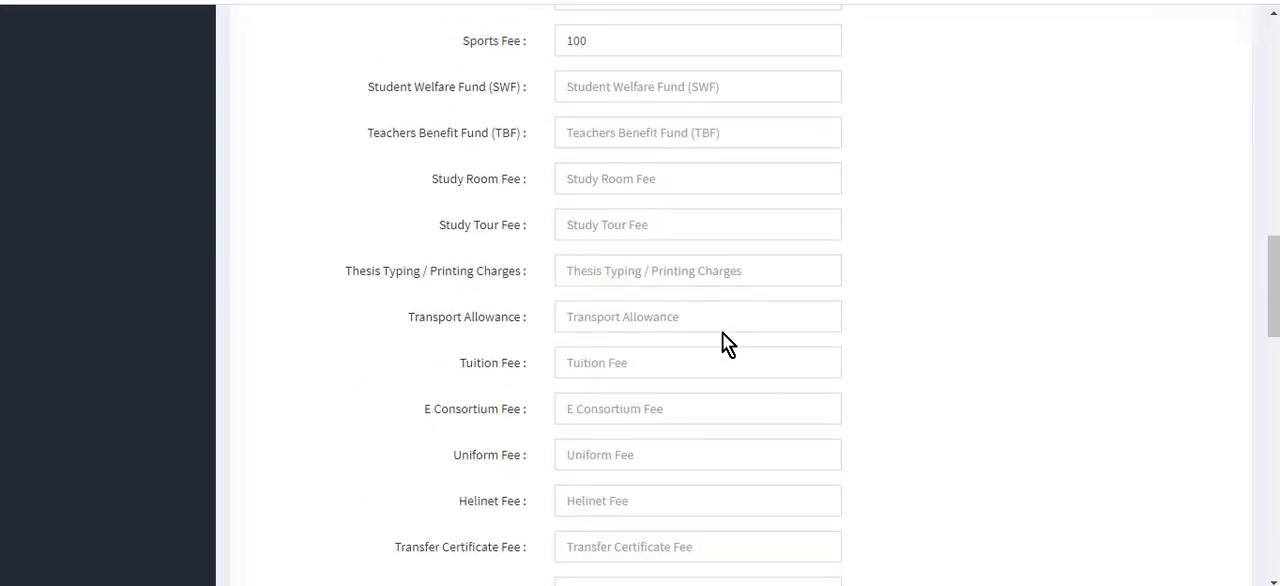
left_click(635, 87)
type("25")
left_click(634, 135)
type("25")
Enter 70 as the Study Room Fee and 150 as the Union Fee in the fee receipt details.
left_click(637, 178)
type("15")
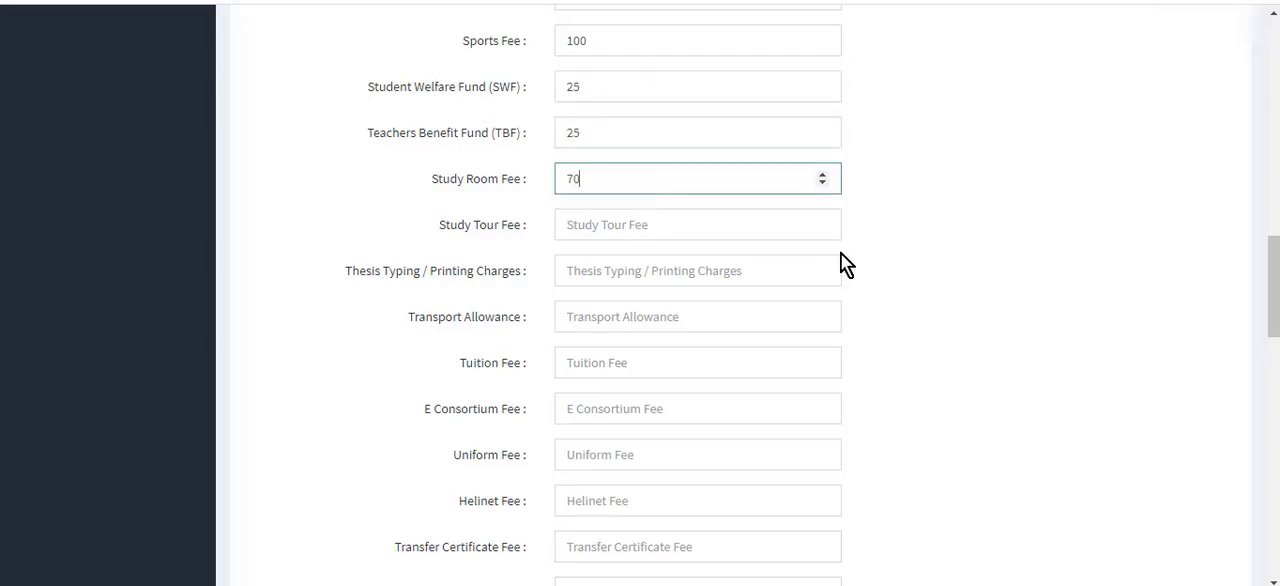
scroll(898, 275, "down", 4)
scroll(898, 278, "down", 3)
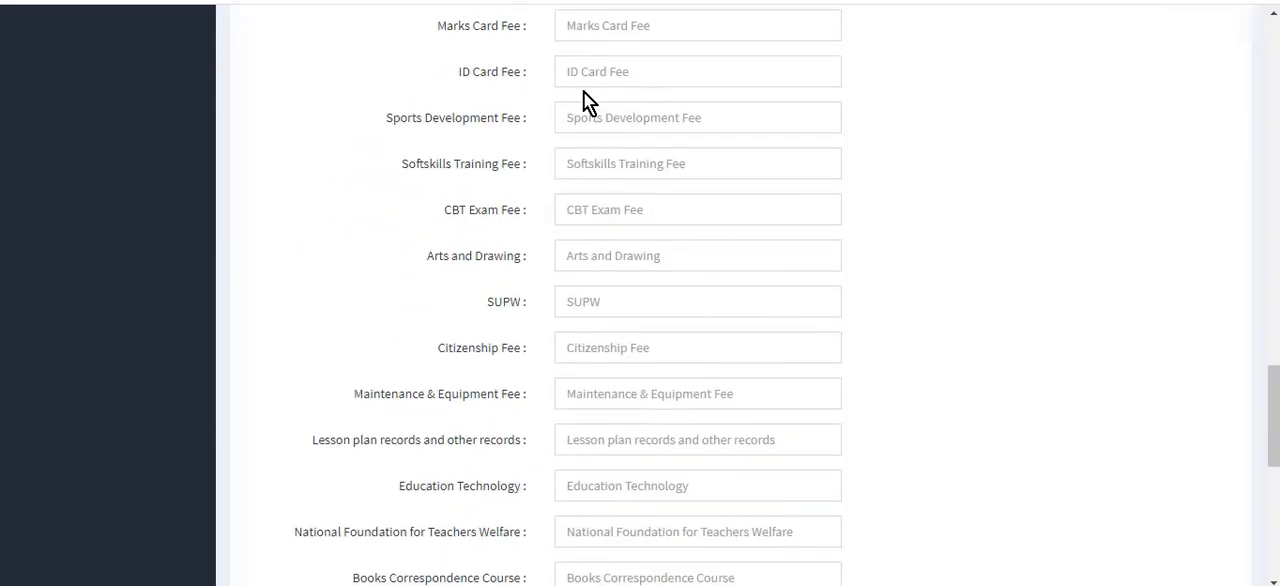
scroll(693, 270, "down", 2)
left_click(602, 375)
type("150")
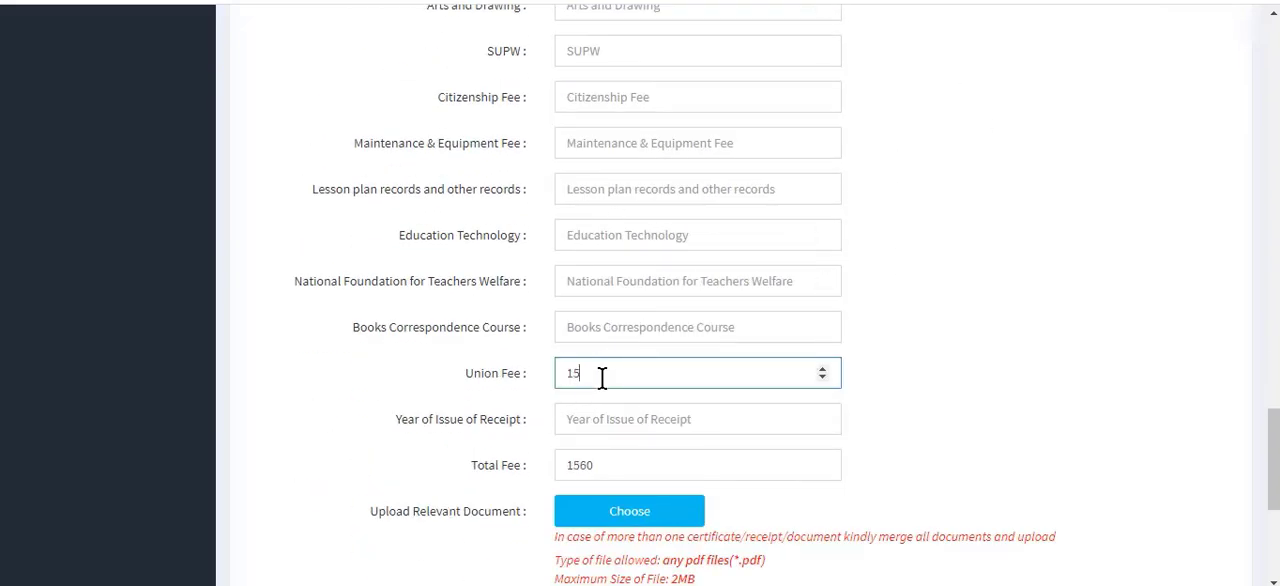
Enter 2020 as the Year of Issue of Receipt in the fee receipt details.
left_click(598, 420)
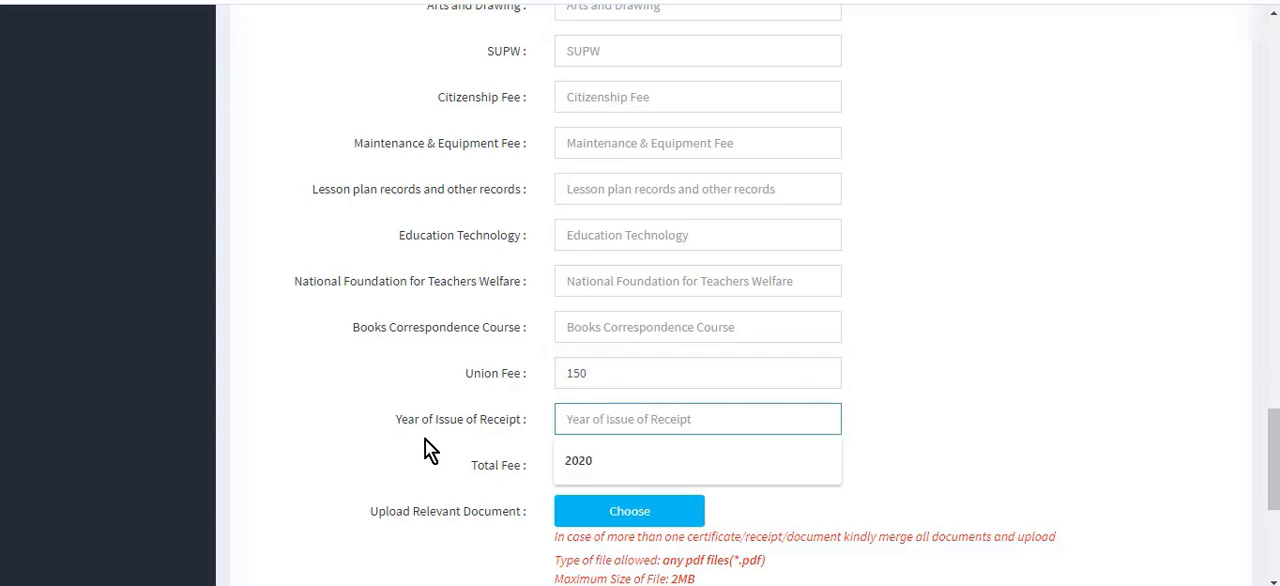
type("2020")
left_click(887, 415)
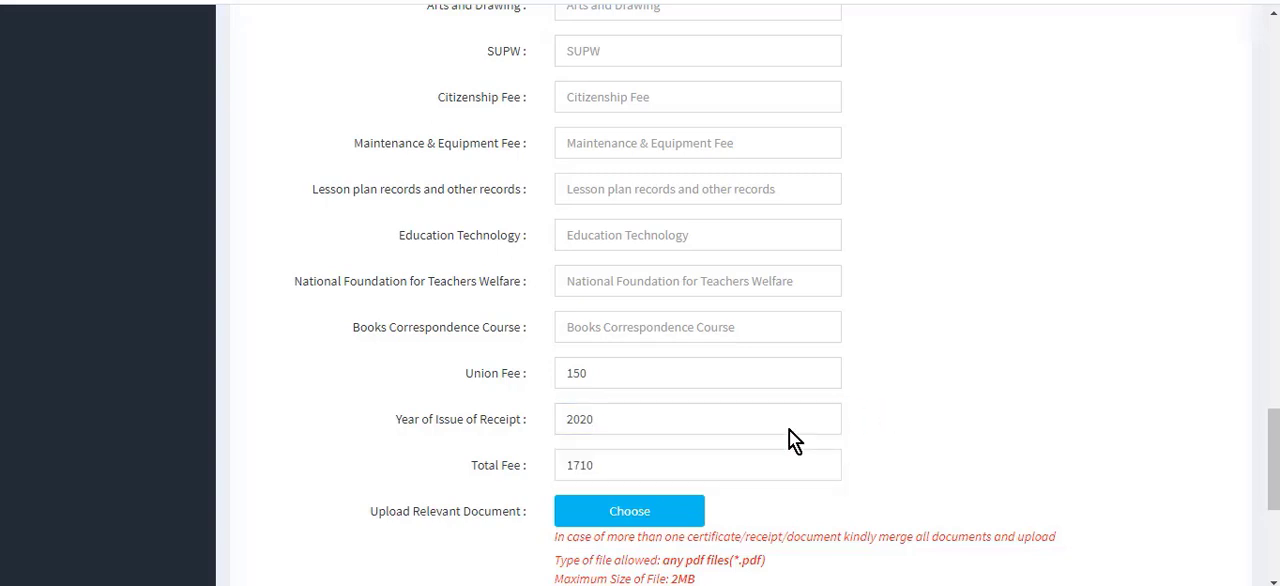
left_click(628, 465)
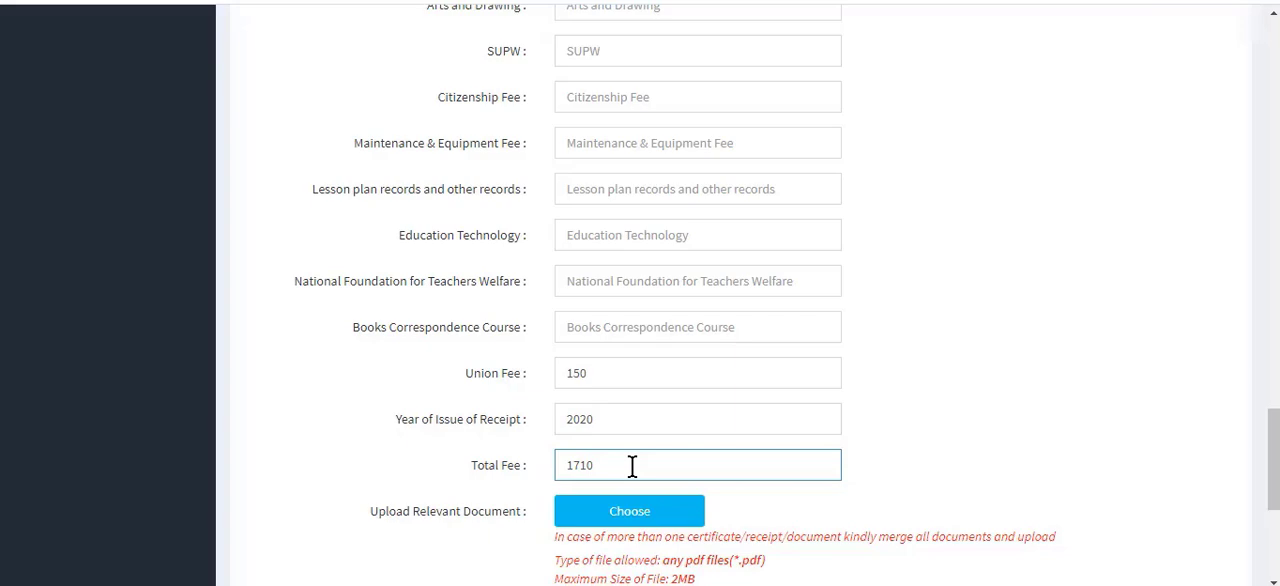
Attach "SAMPLE FEE TO BE UPLOADED LIKE THIS (2).pdf" as the relevant document and add the fee receipt to the document list.
scroll(1012, 378, "down", 4)
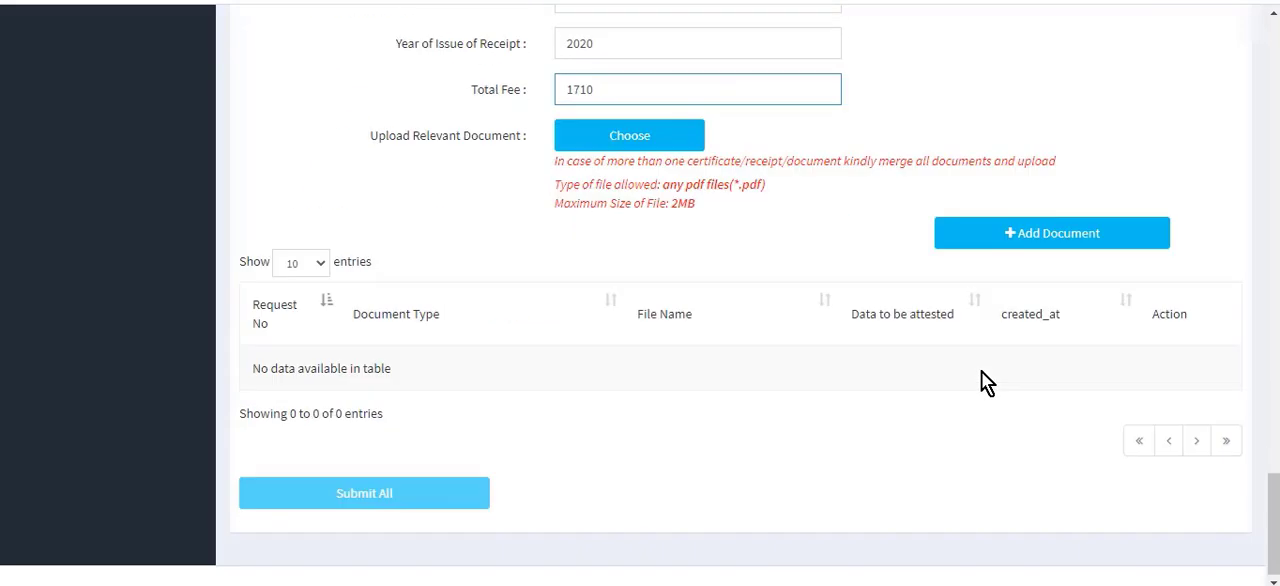
left_click(666, 140)
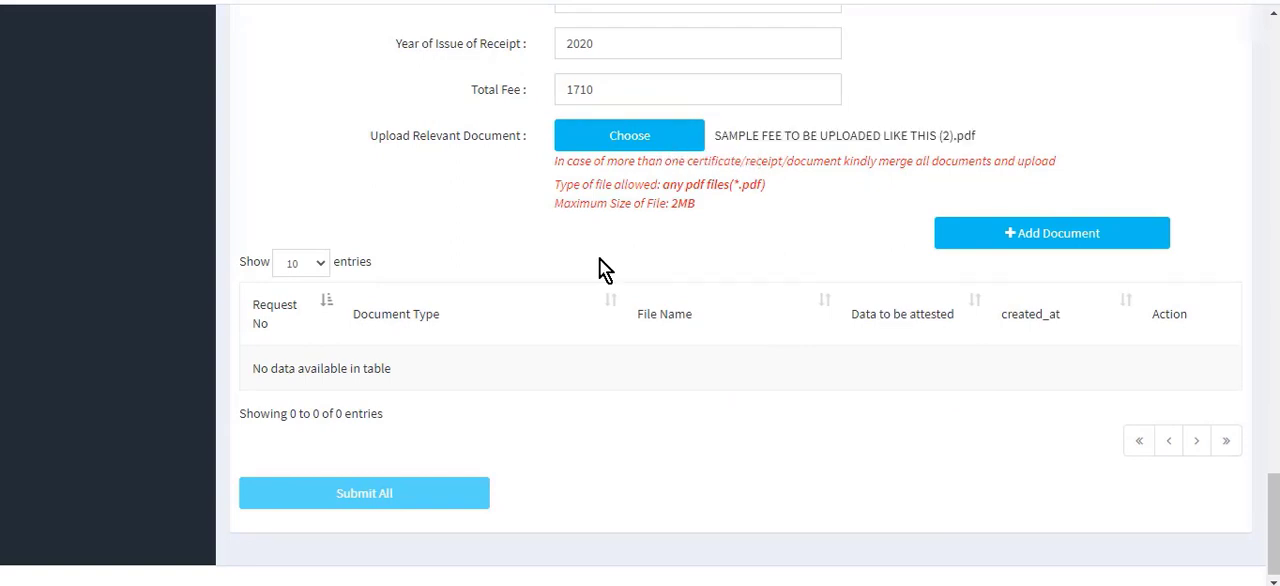
left_click(1063, 240)
left_click(1055, 242)
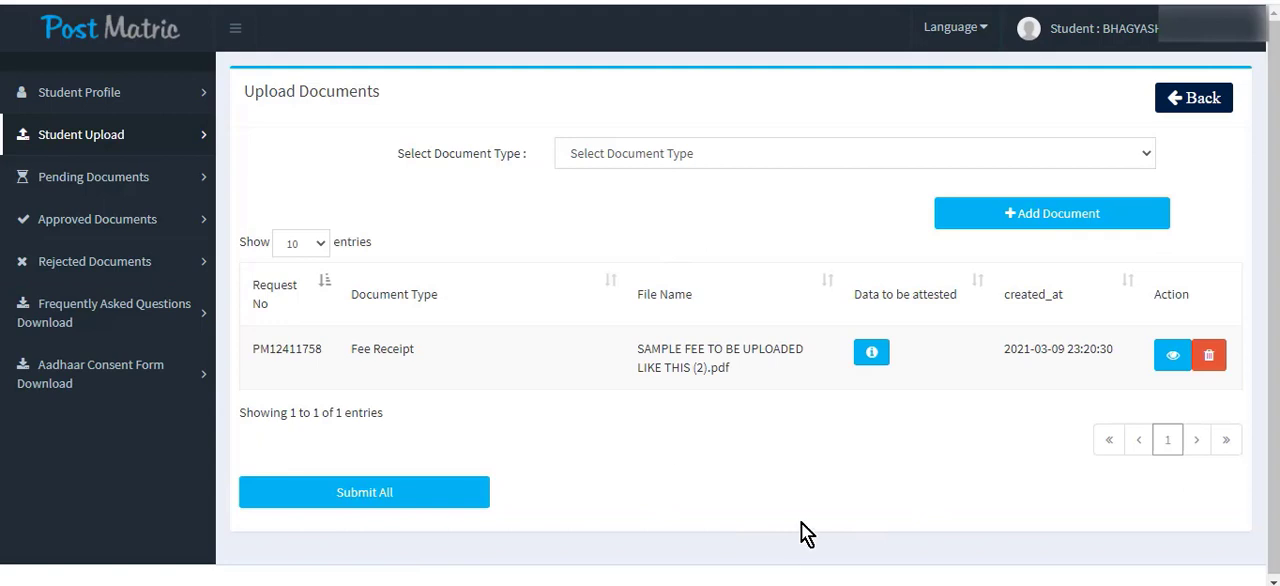
Review the data to be attested for the uploaded fee receipt, checking the entered fee amounts.
left_click(871, 356)
scroll(858, 186, "down", 10)
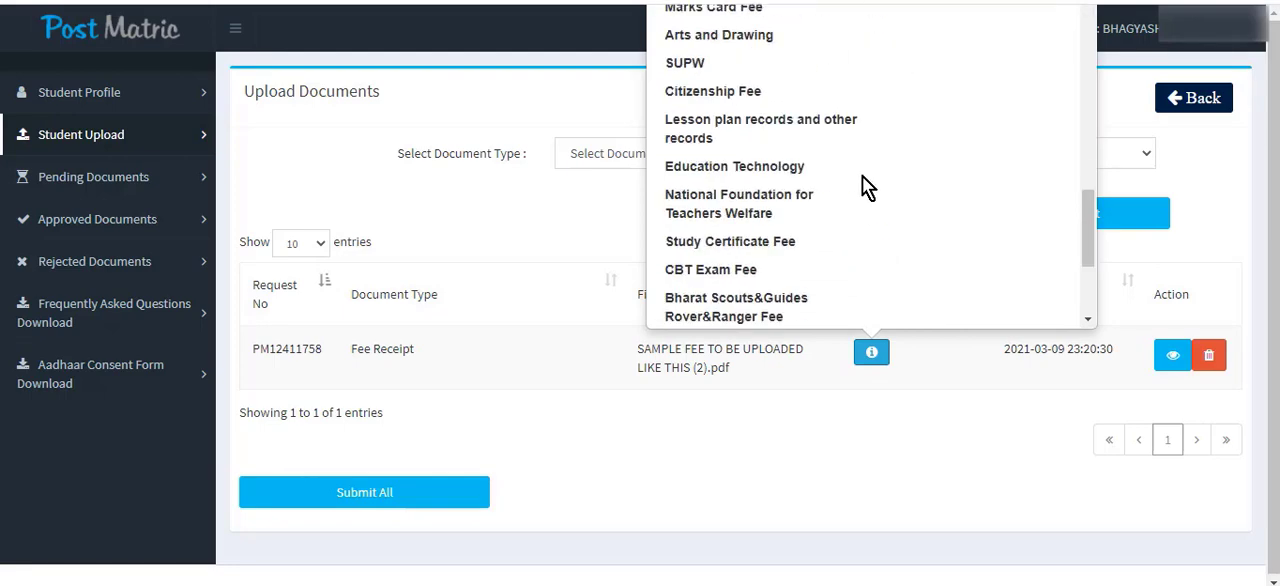
scroll(792, 150, "up", 10)
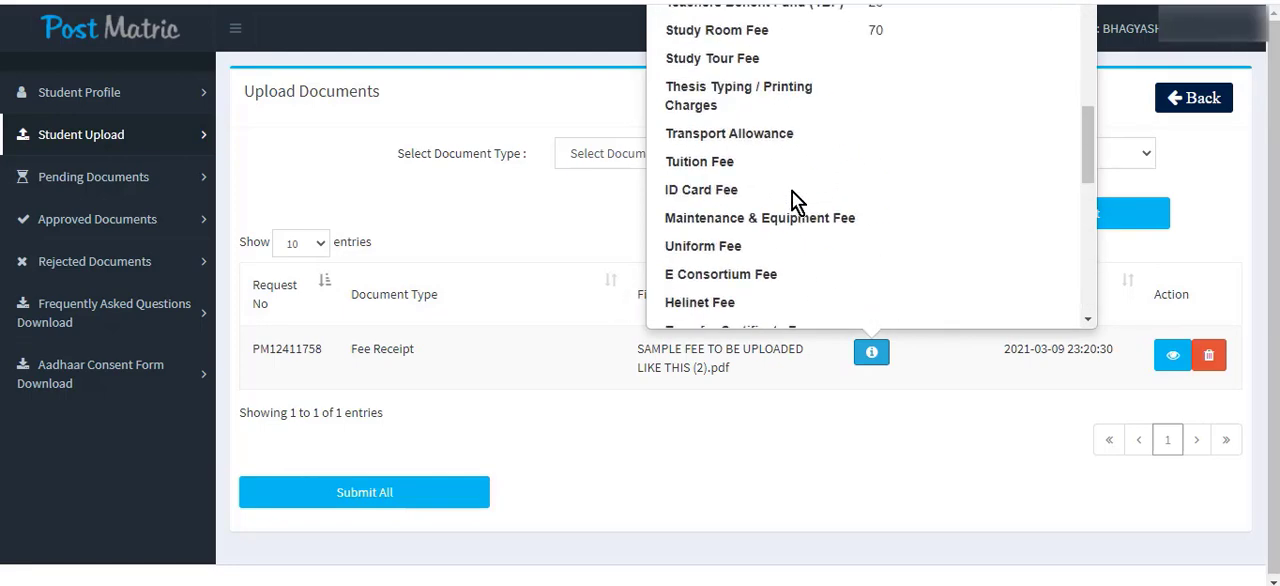
left_click(891, 494)
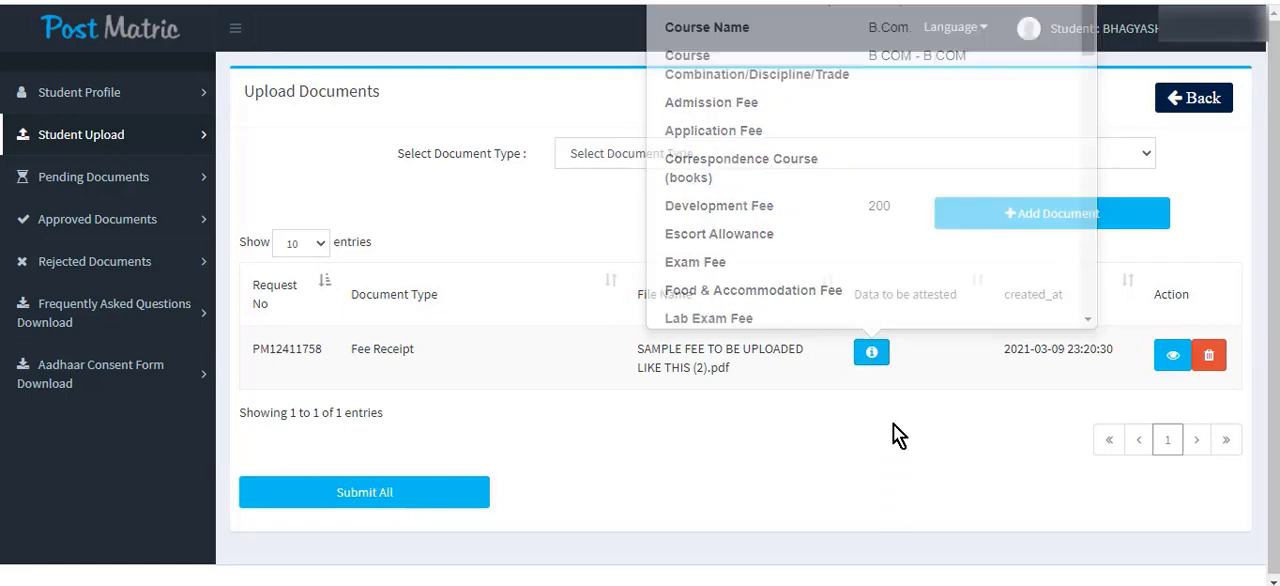
Preview the uploaded fee receipt PDF through both pages and close the preview.
left_click(1171, 358)
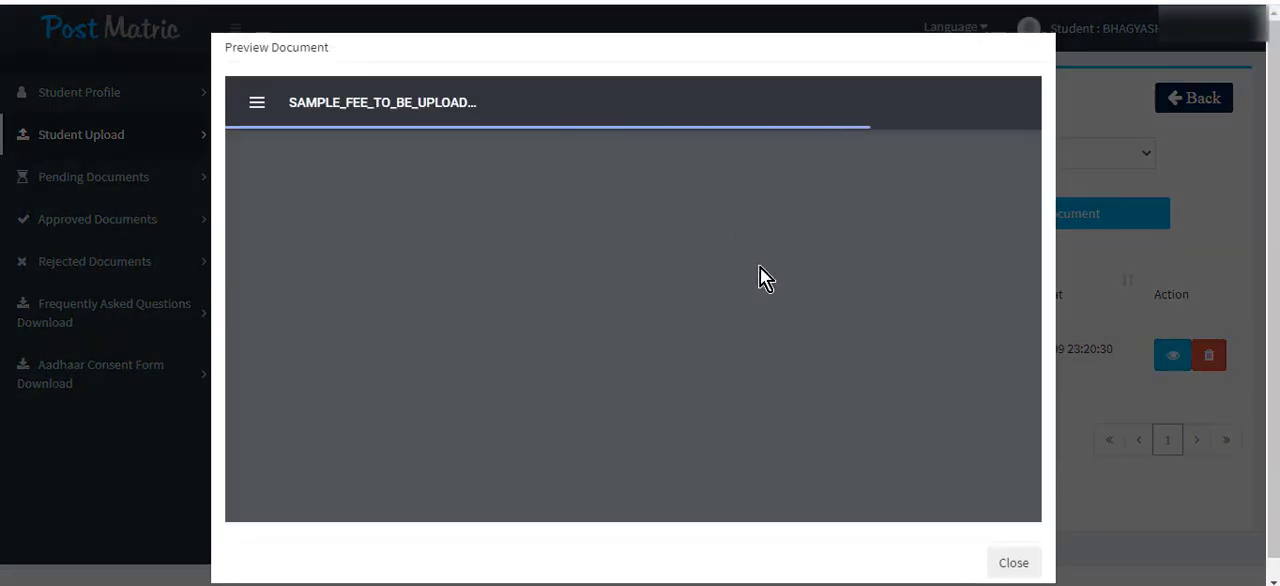
scroll(807, 285, "down", 10)
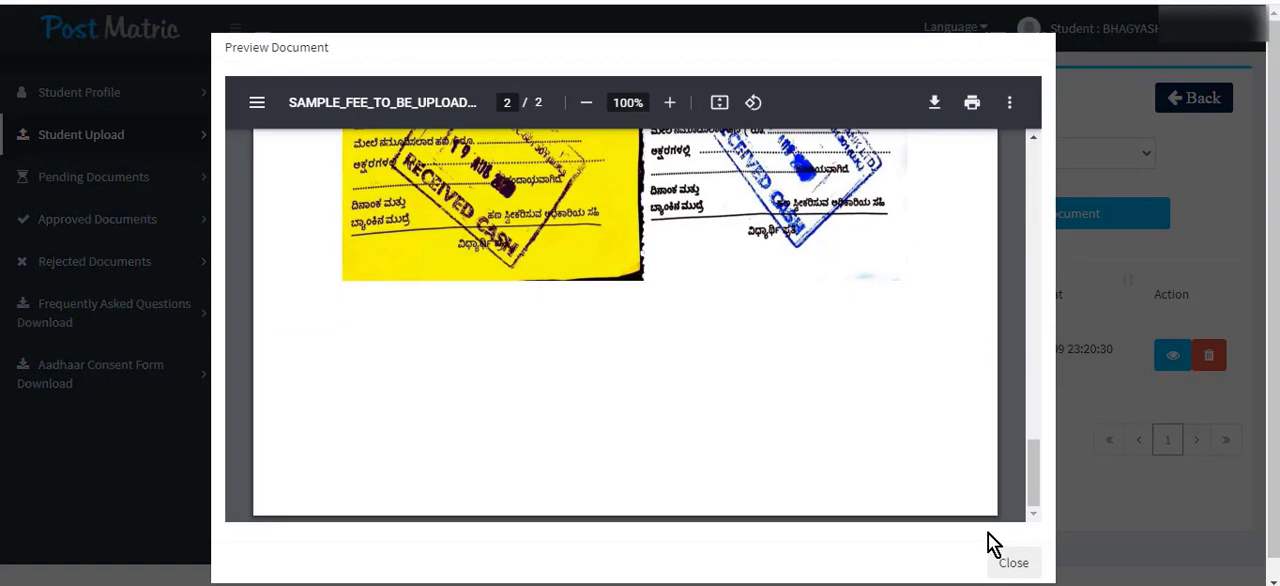
scroll(807, 300, "up", 6)
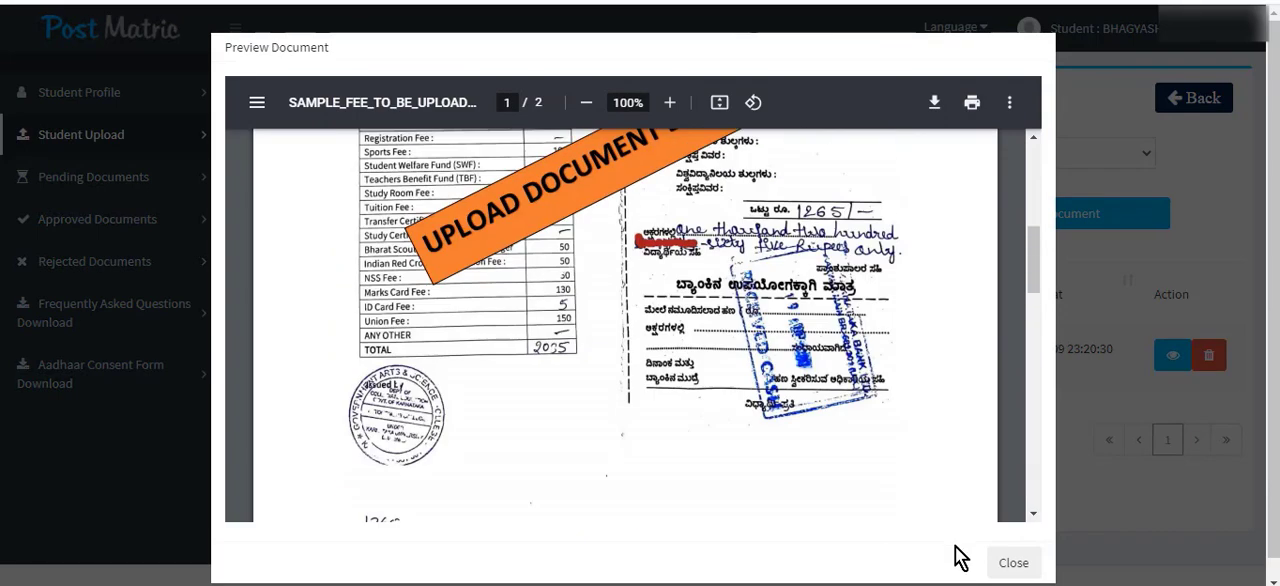
left_click(1013, 563)
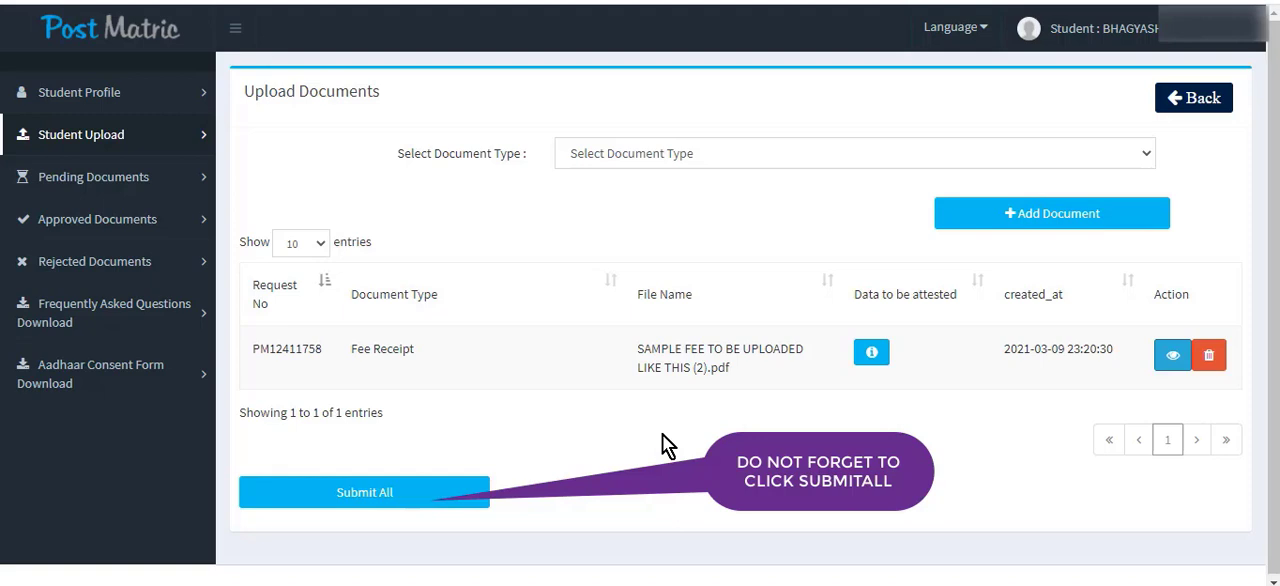
Delete the fee receipt entry from the uploaded documents list.
left_click(1209, 362)
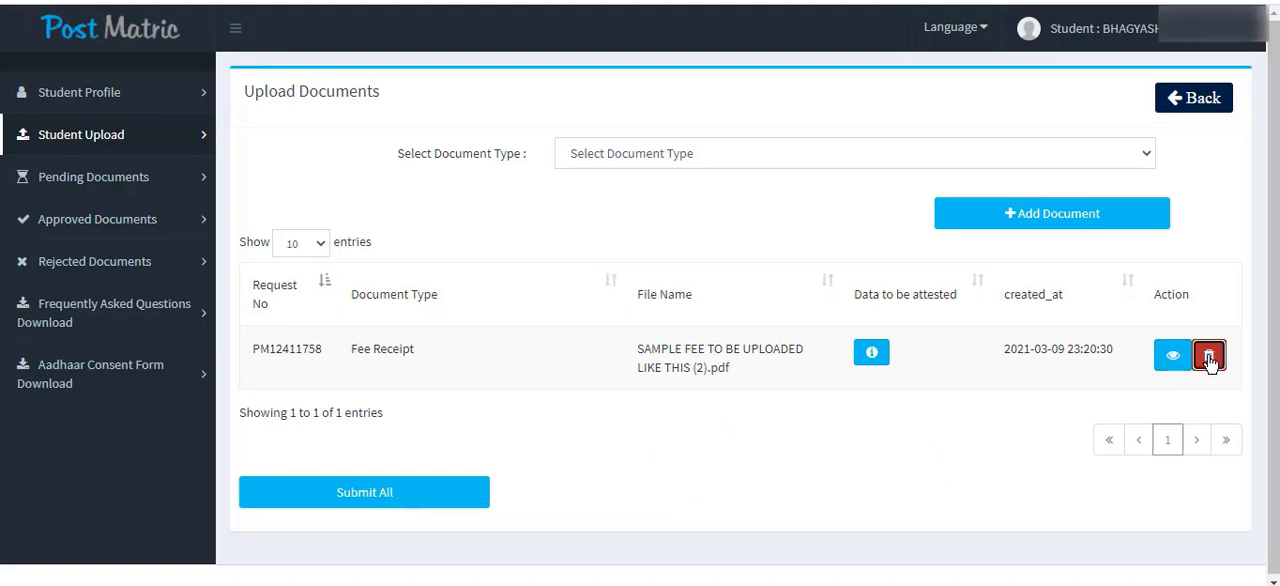